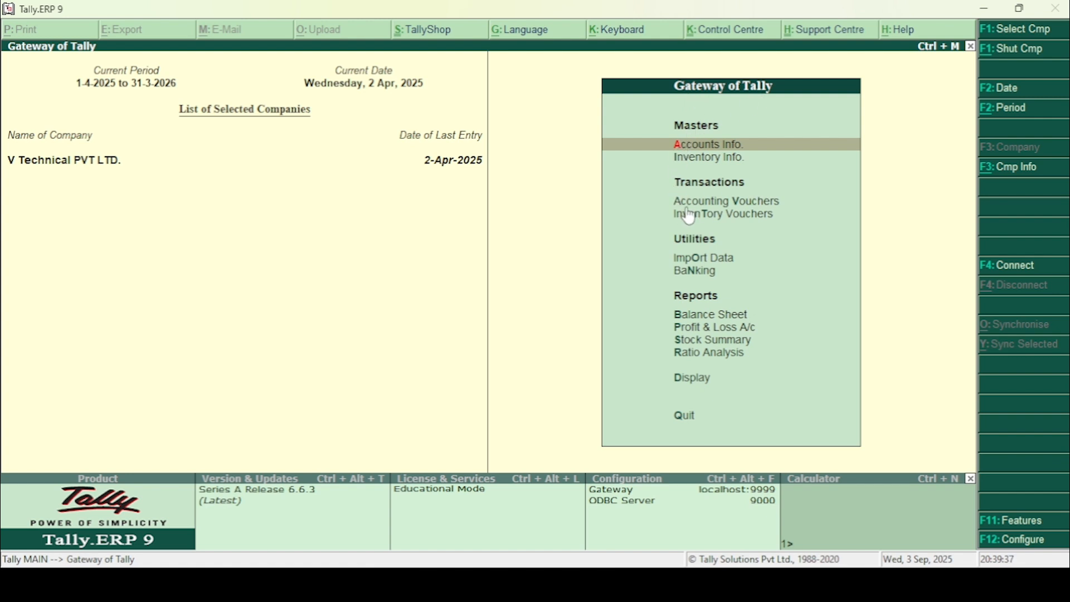
Step: Start a new credit note in accounting voucher entry and switch it to item invoice mode
click(777, 203)
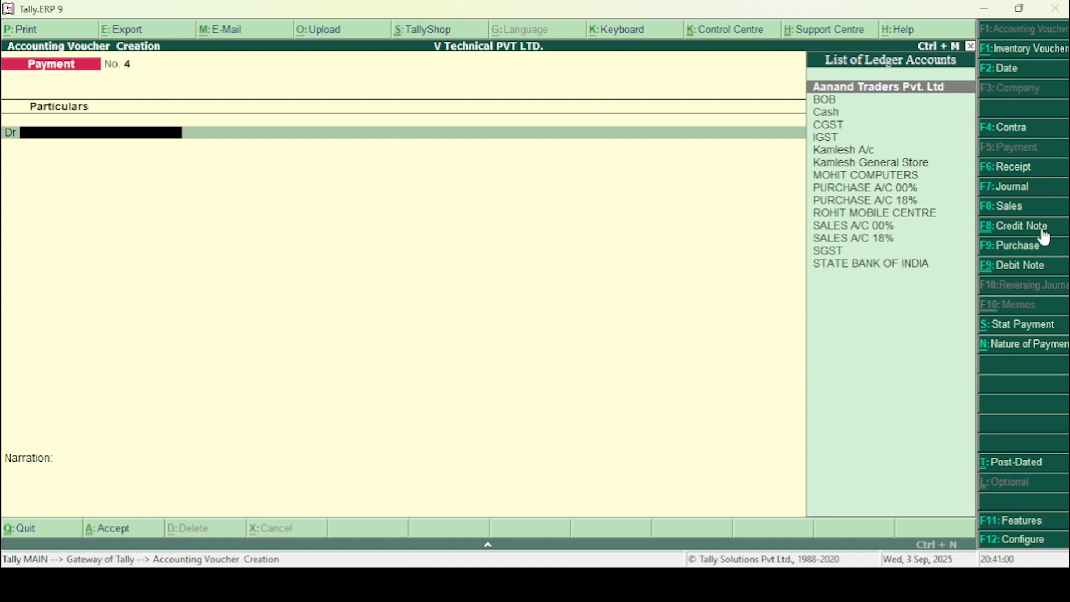
click(995, 231)
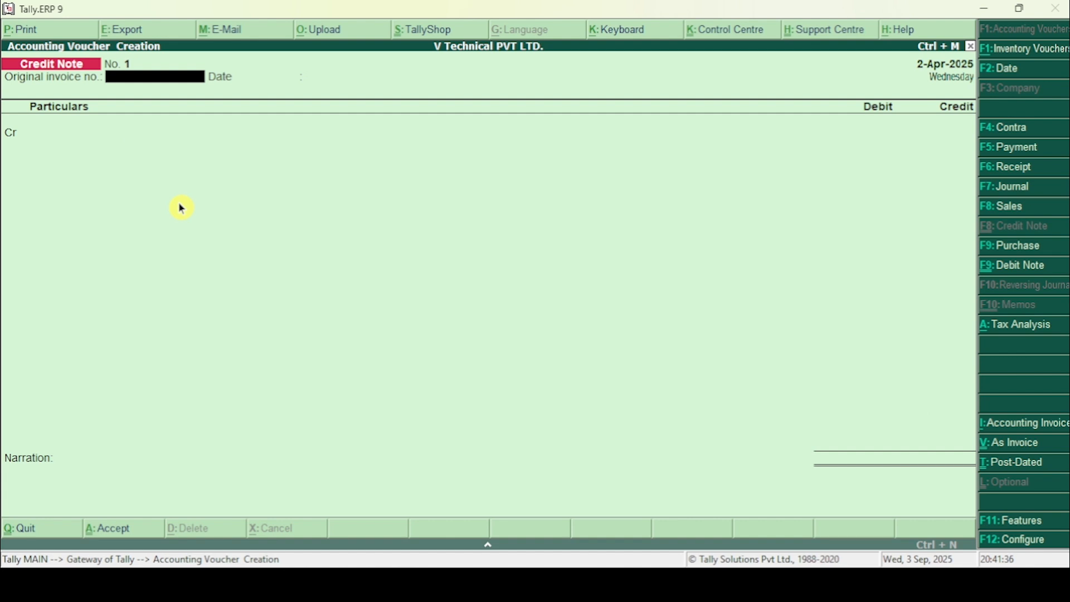
key(ctrl+v)
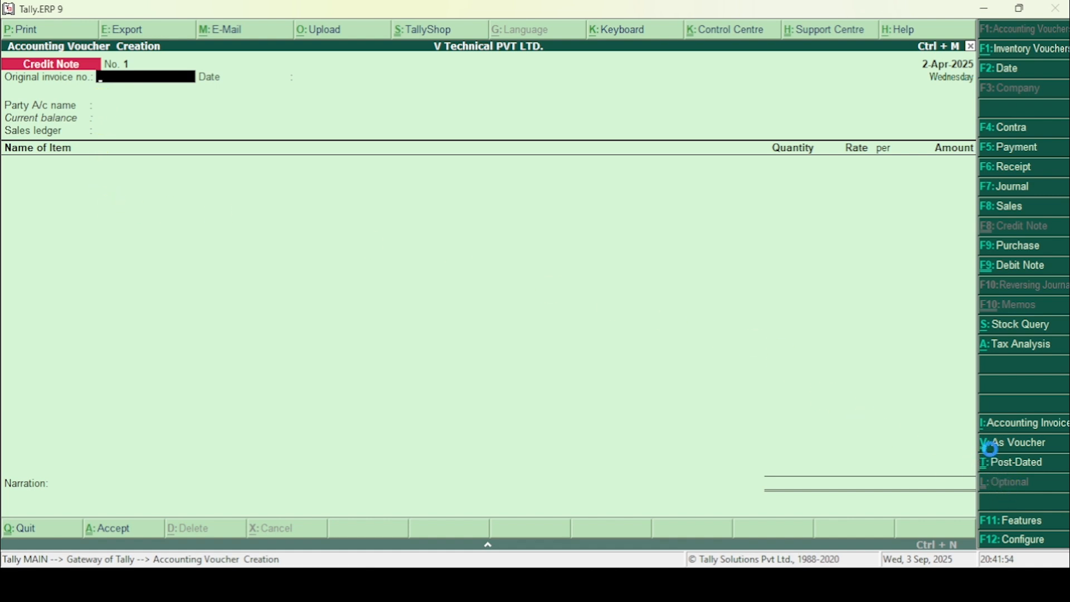
click(991, 444)
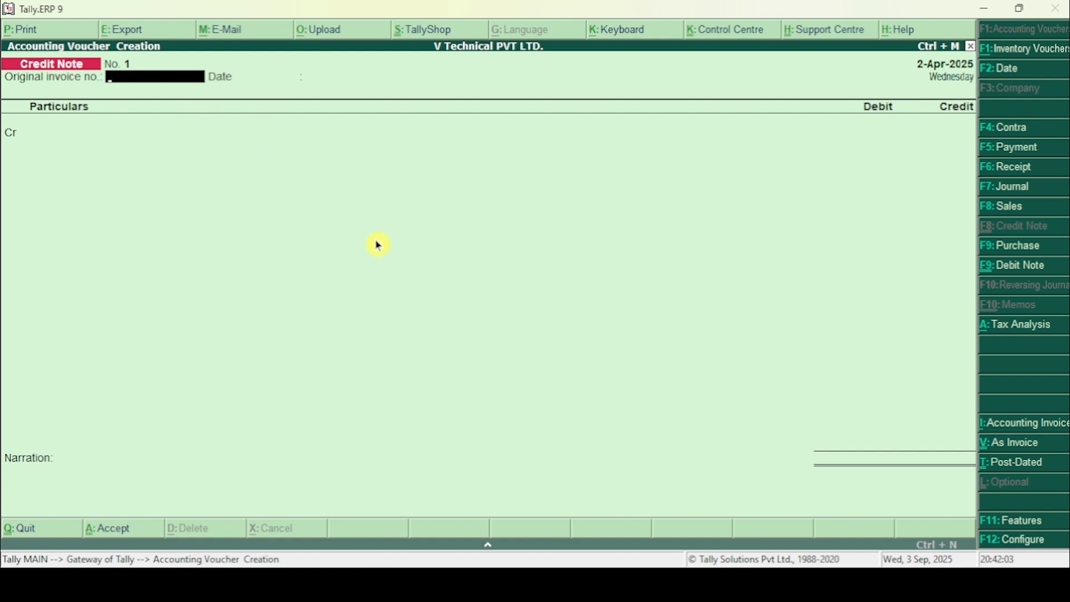
key(ctrl+v)
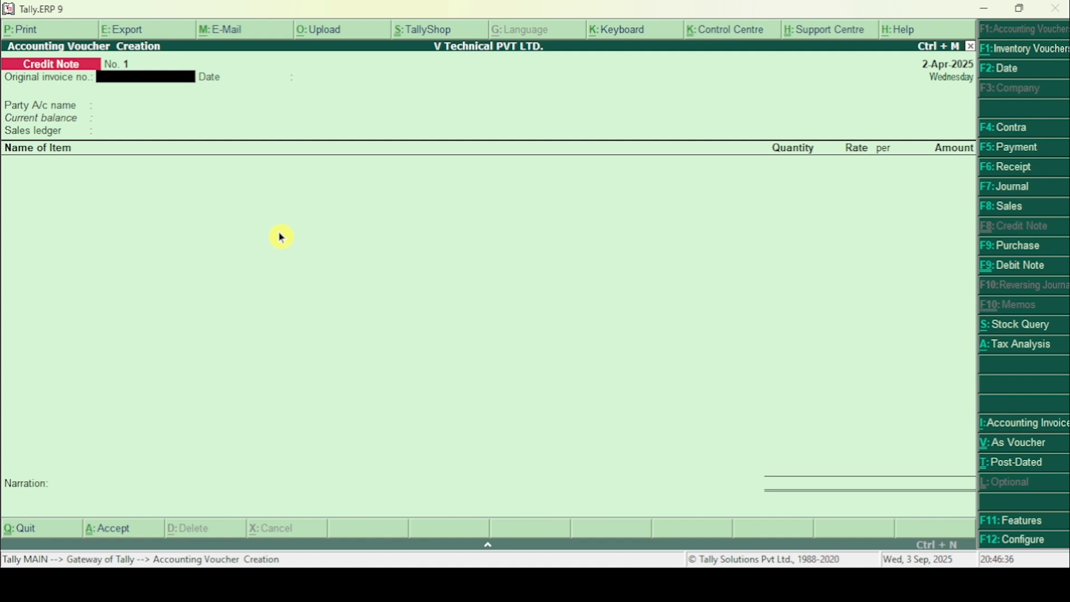
Step: Look up the original invoice number in the Word document, enter 1101 on the credit note, and accept 2-Apr-2025 as the original invoice date
key(alt+Tab)
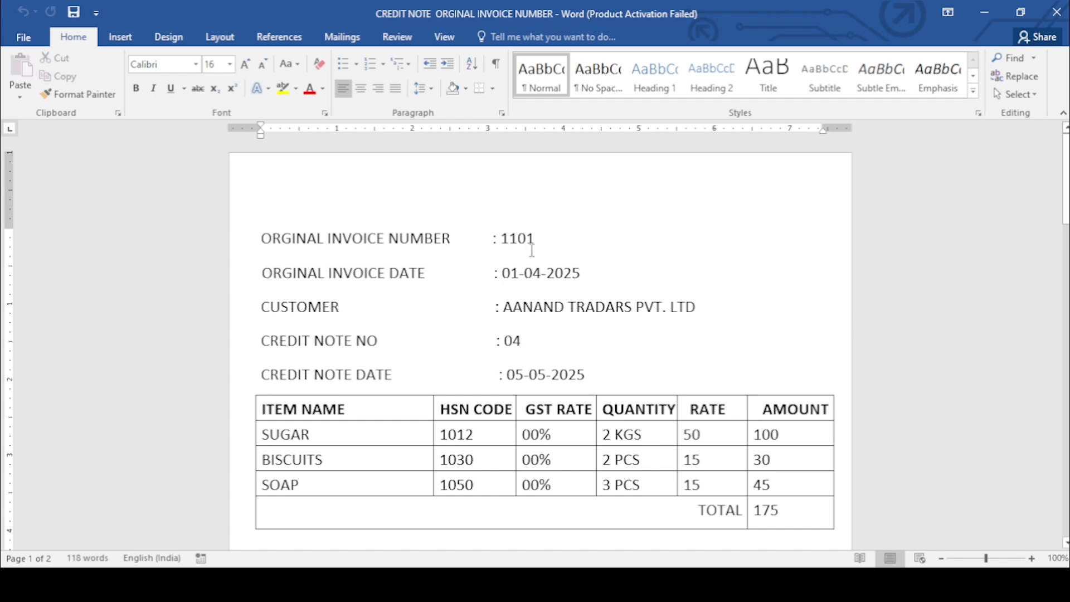
key(alt+Tab)
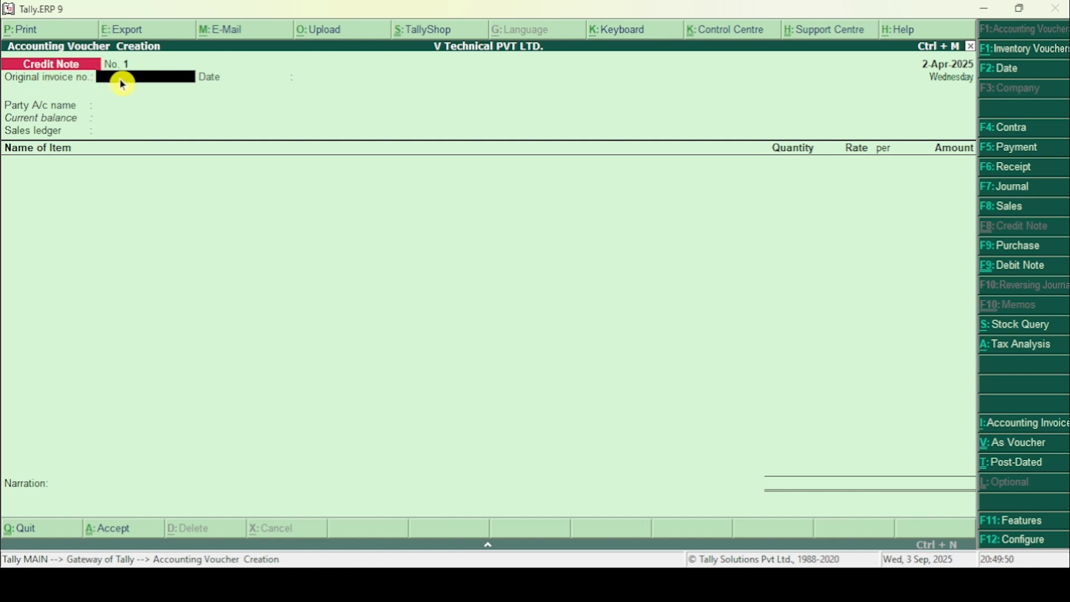
key(alt+Tab)
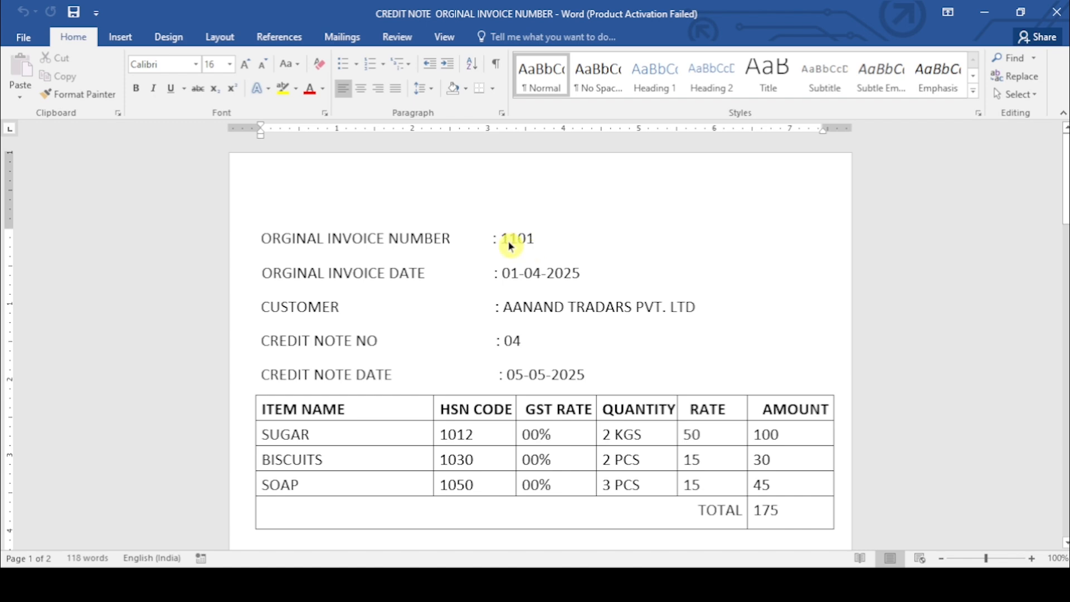
key(alt+Tab)
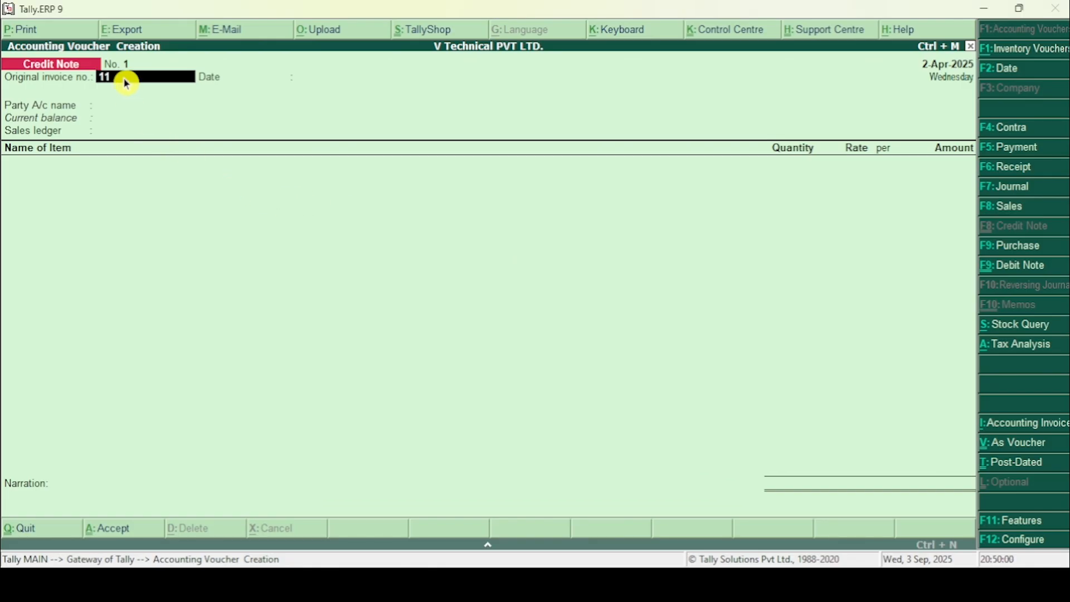
text(01)
key(Return)
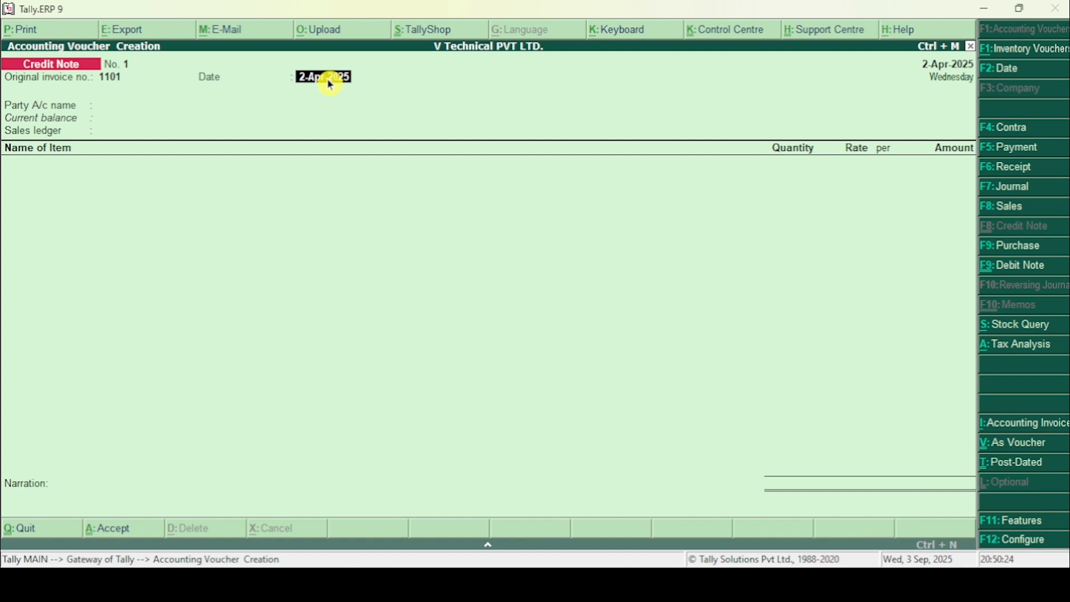
key(Return)
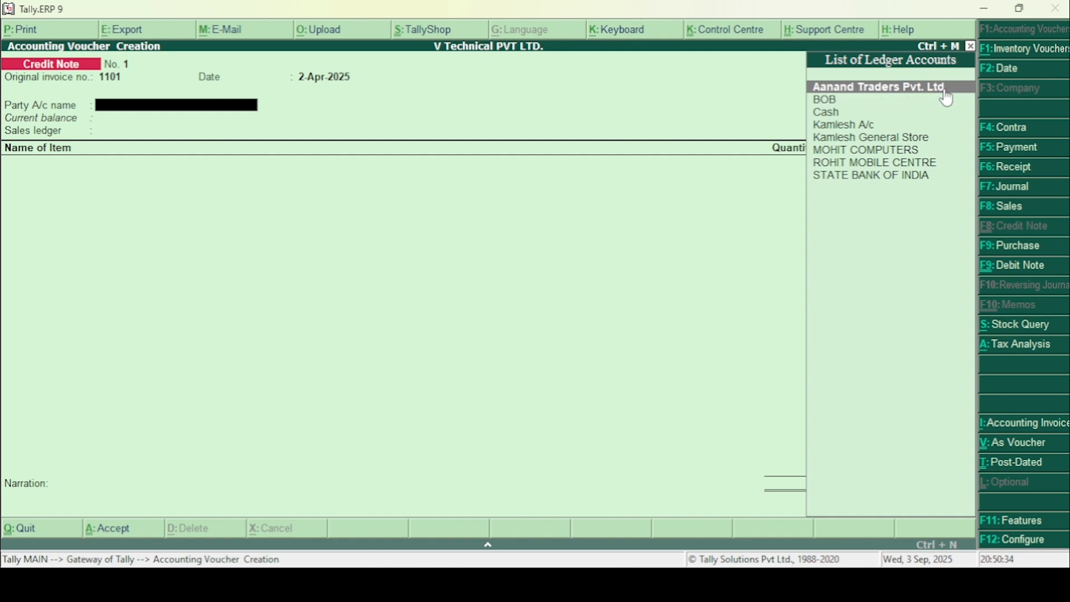
Step: Check the customer in the Word document and choose Aanand Traders Pvt. Ltd as the credit note's party account
key(alt+Tab)
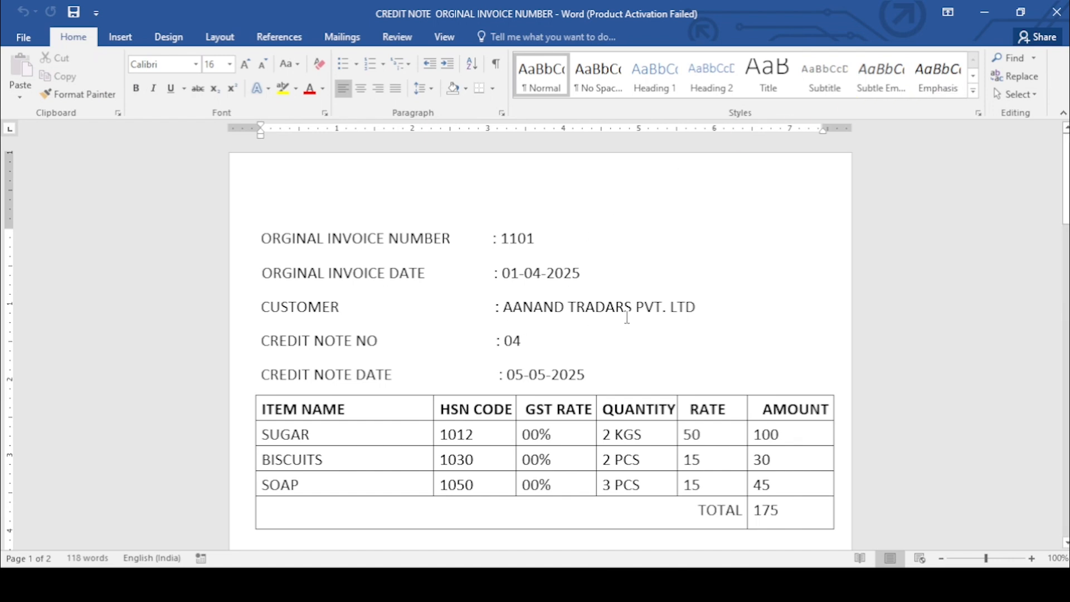
key(alt+Tab)
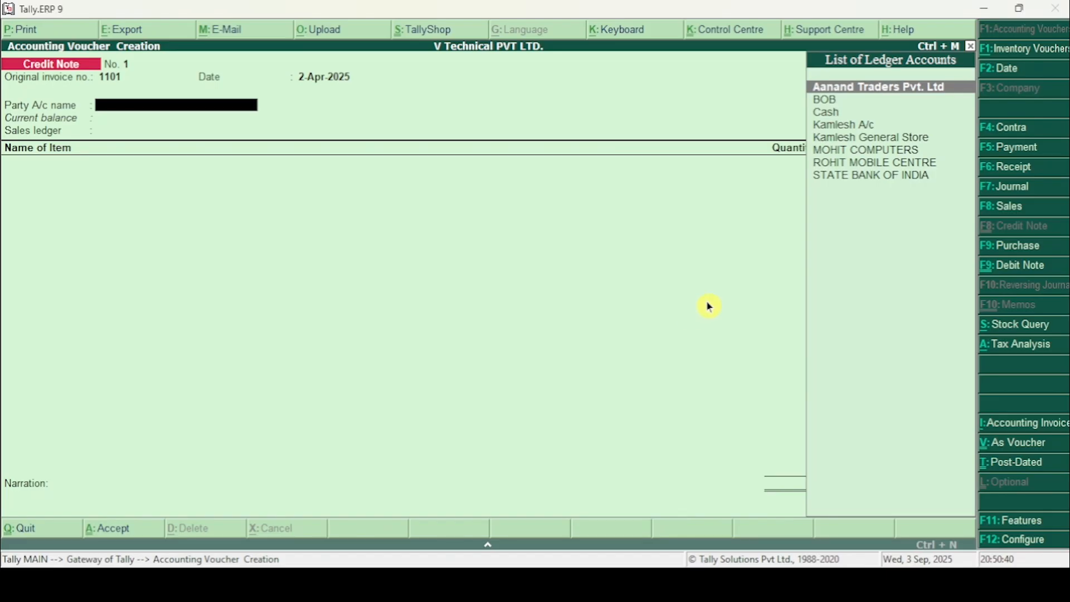
click(851, 89)
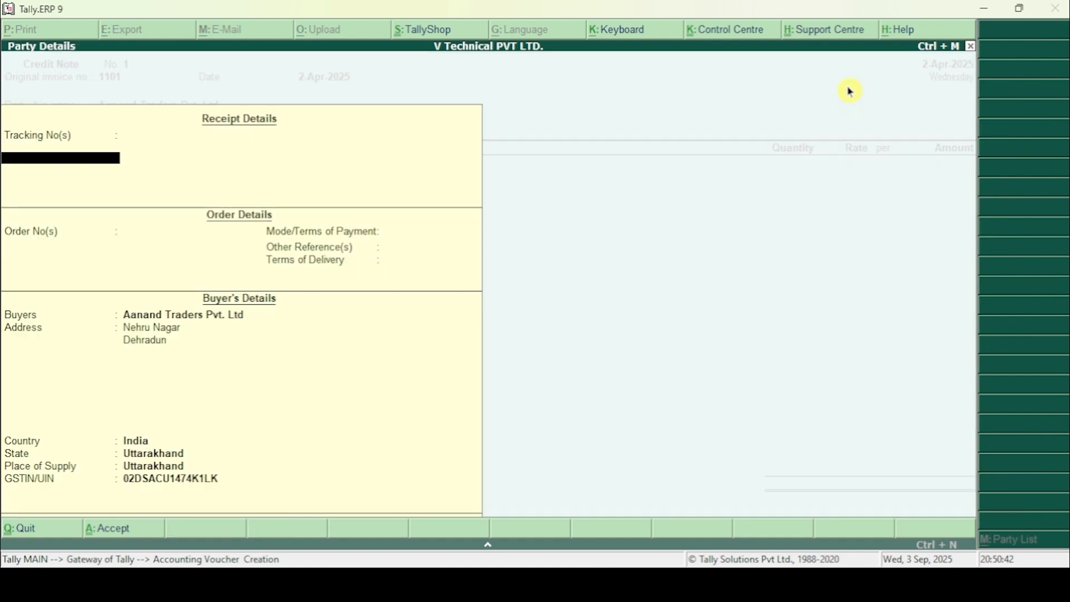
Step: Accept the party details, leaving the receipt and order fields blank and keeping the buyer's prefilled details
click(17, 147)
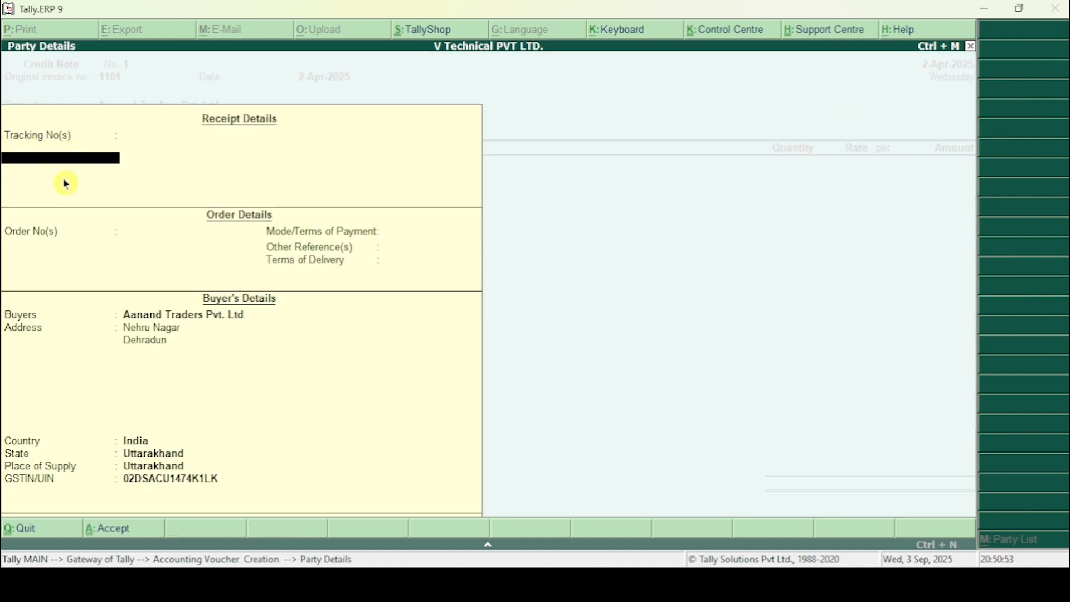
key(Return)
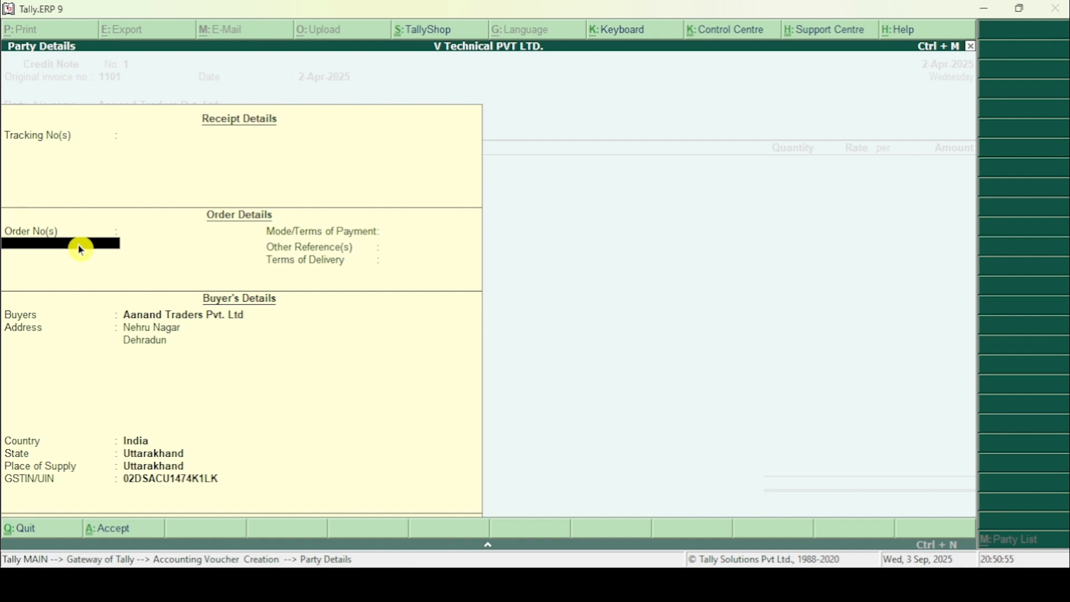
key(Return)
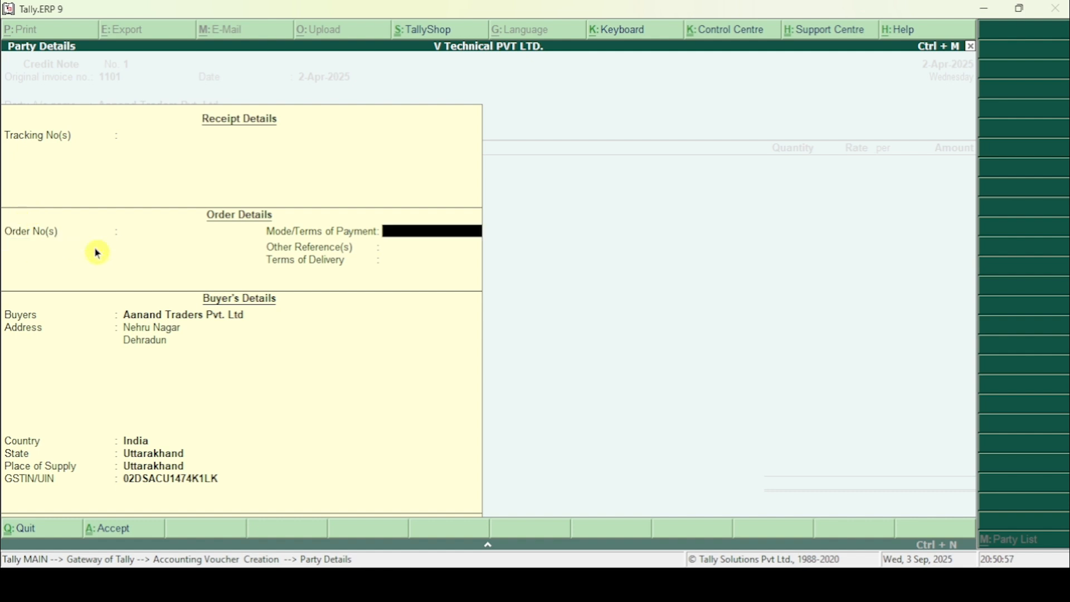
key(Return)
key(Return)
key(Return)
key(Return)
key(Return)
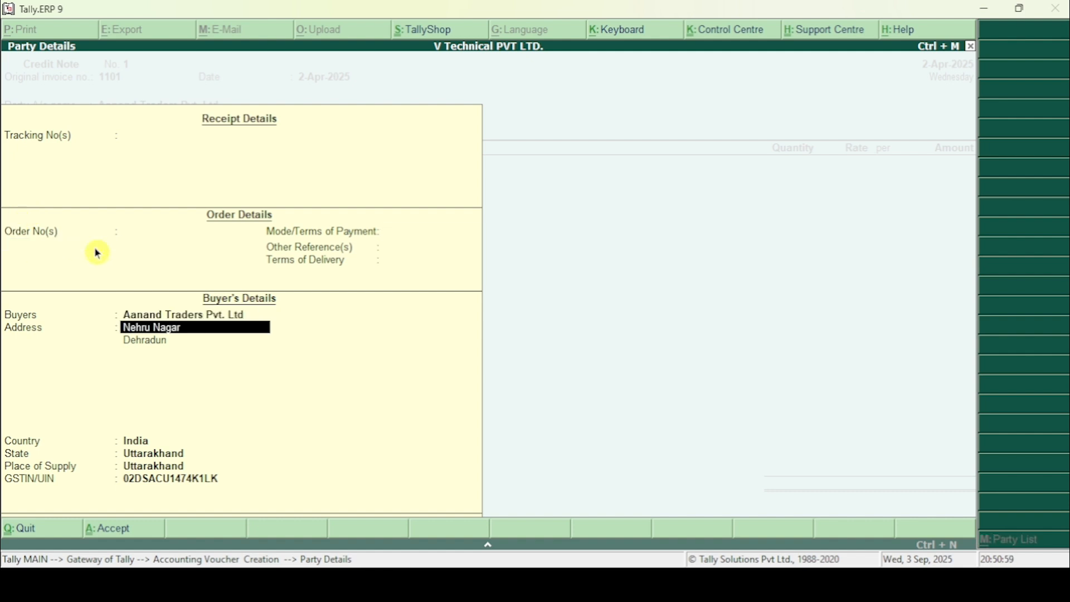
key(Return)
key(Return)
key(Return)
key(Return)
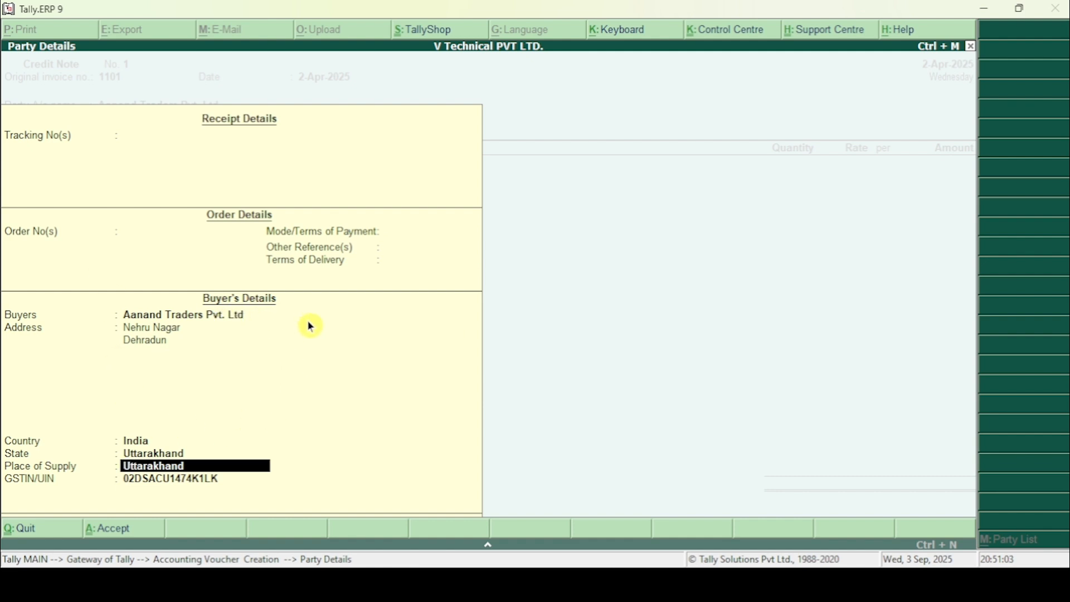
key(Return)
key(Return)
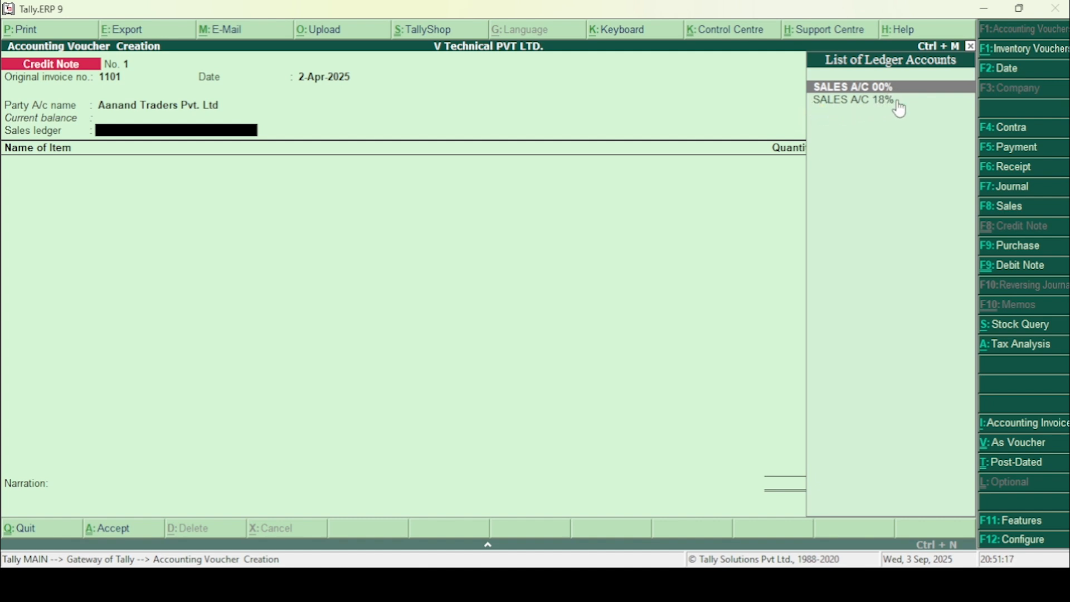
Step: Check the items' GST rate in the Word document and choose SALES A/C 00% as the sales ledger
key(alt+Tab)
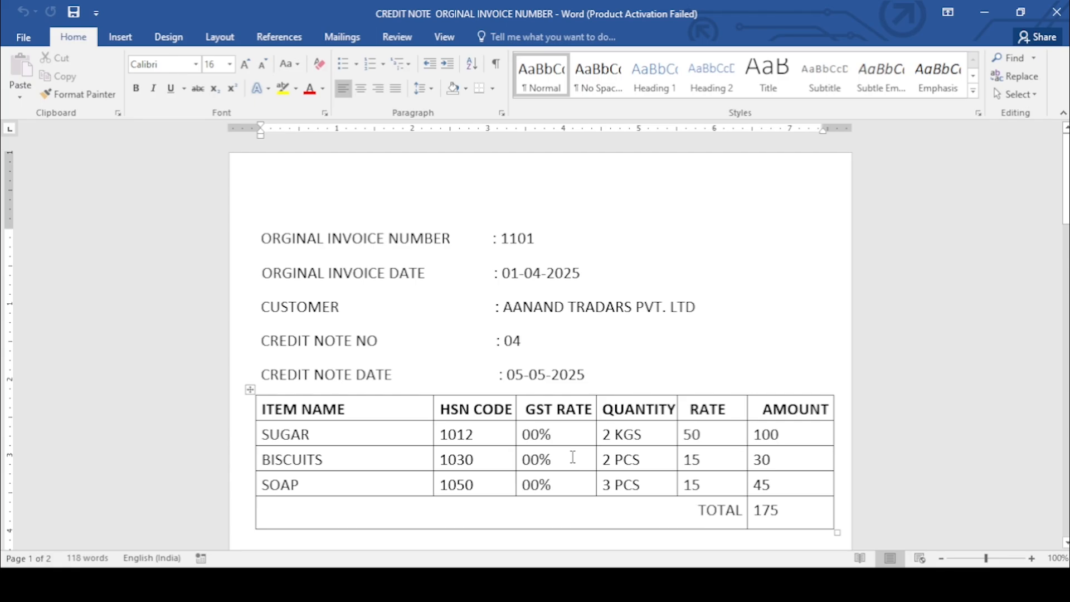
key(alt+Tab)
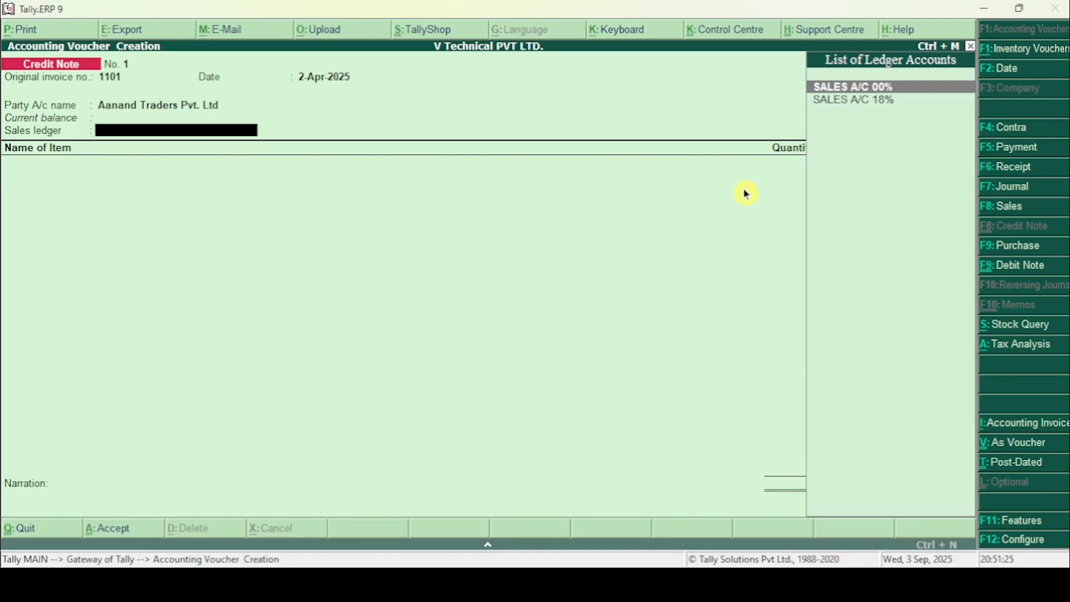
click(886, 91)
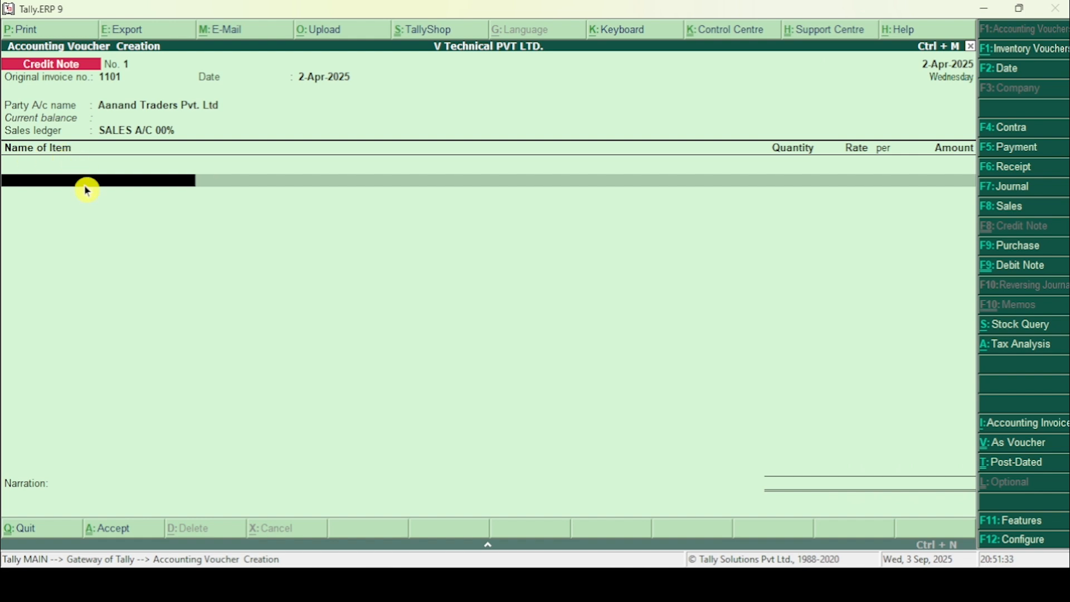
Step: Add Sugar as the first item per the Word document, with quantity 2 KGS, rate 50.00 and amount 100.00
key(alt+Tab)
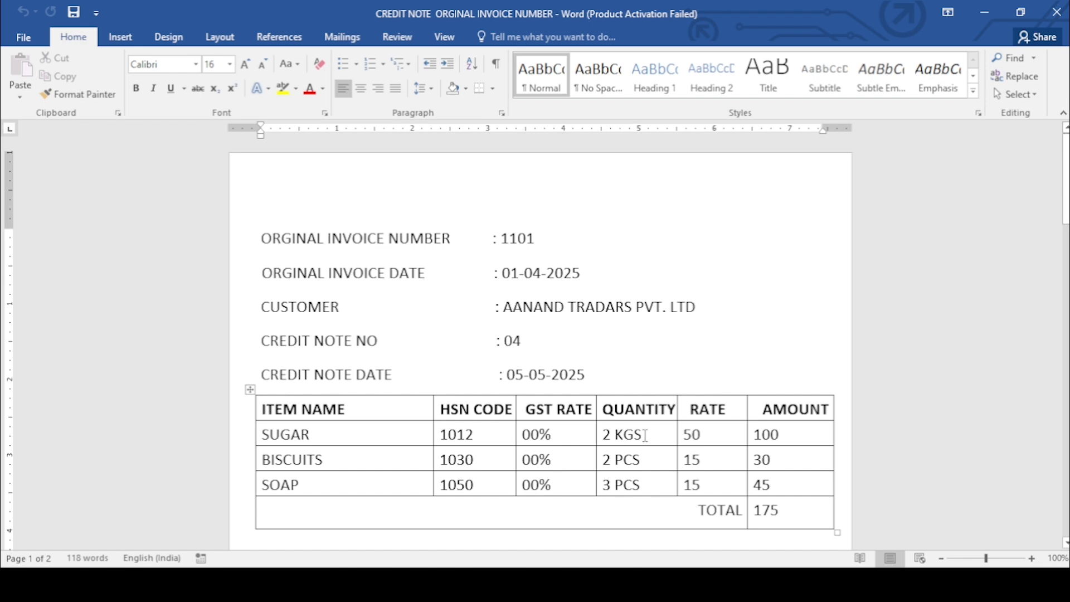
key(alt+Tab)
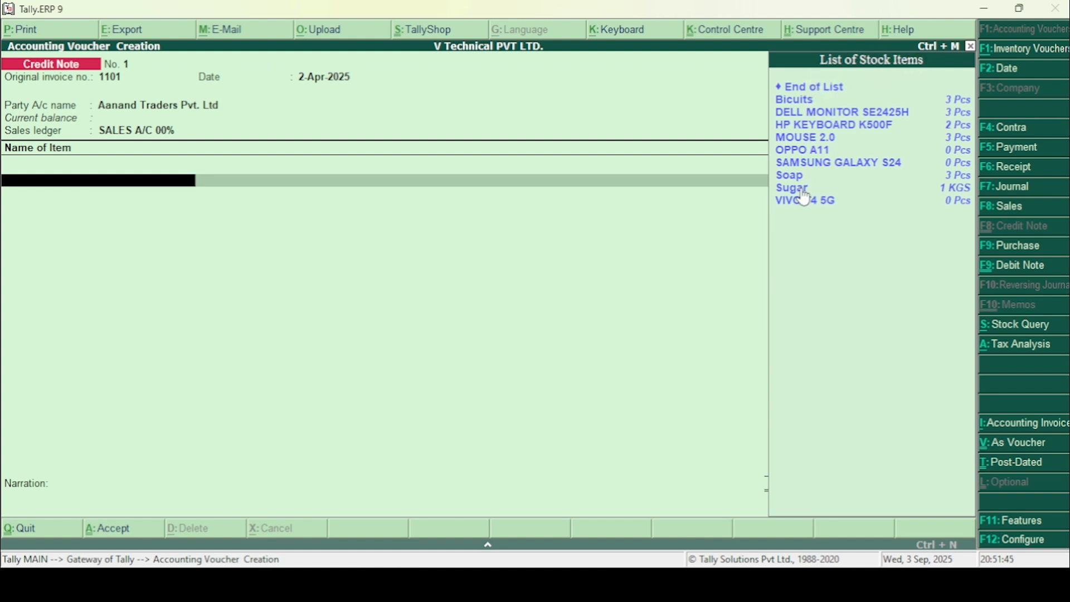
key(Down)
key(Down)
key(Down)
key(Down)
key(Down)
key(Down)
key(Down)
key(Down)
key(Down)
key(Down)
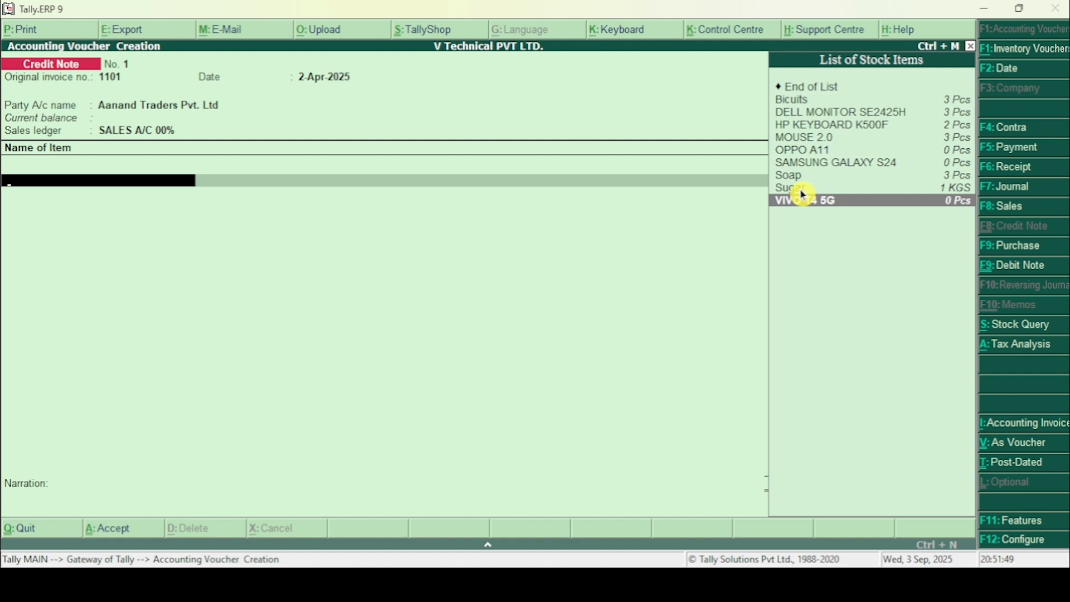
key(Up)
key(Return)
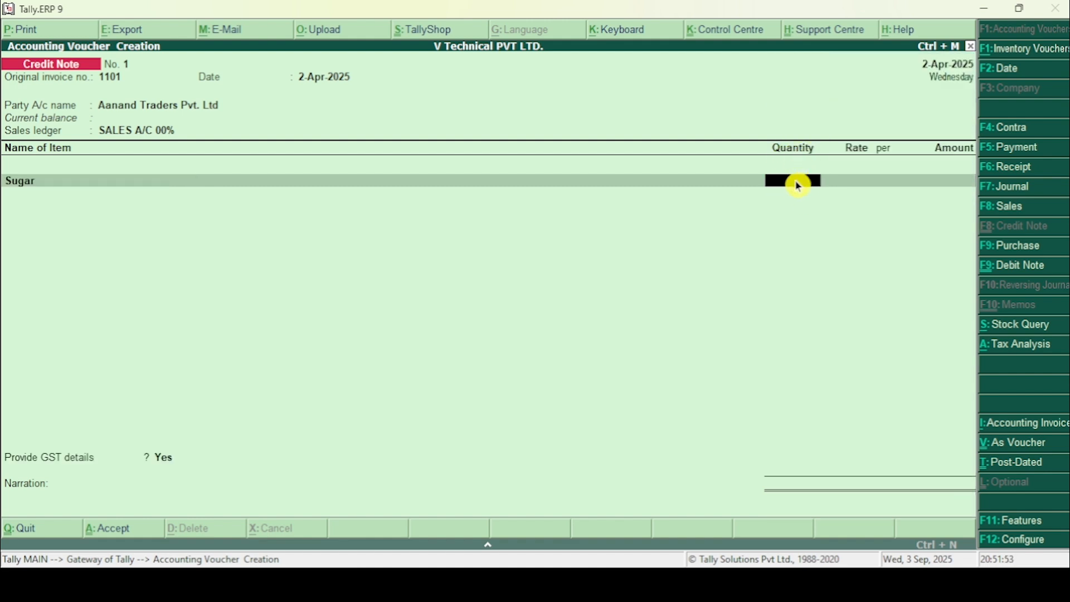
text(2)
key(Return)
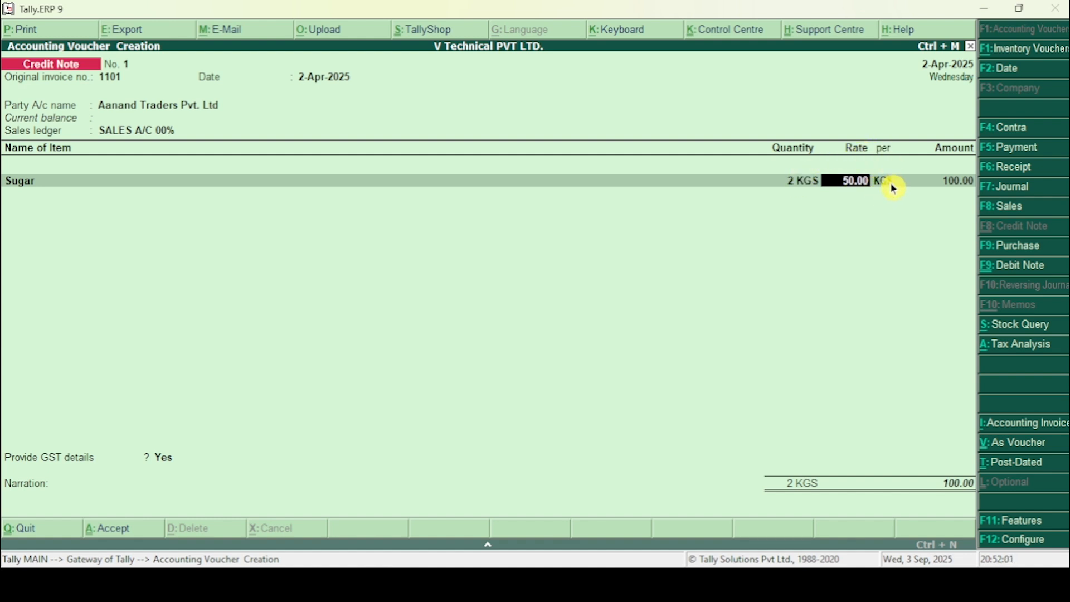
key(Return)
key(Return)
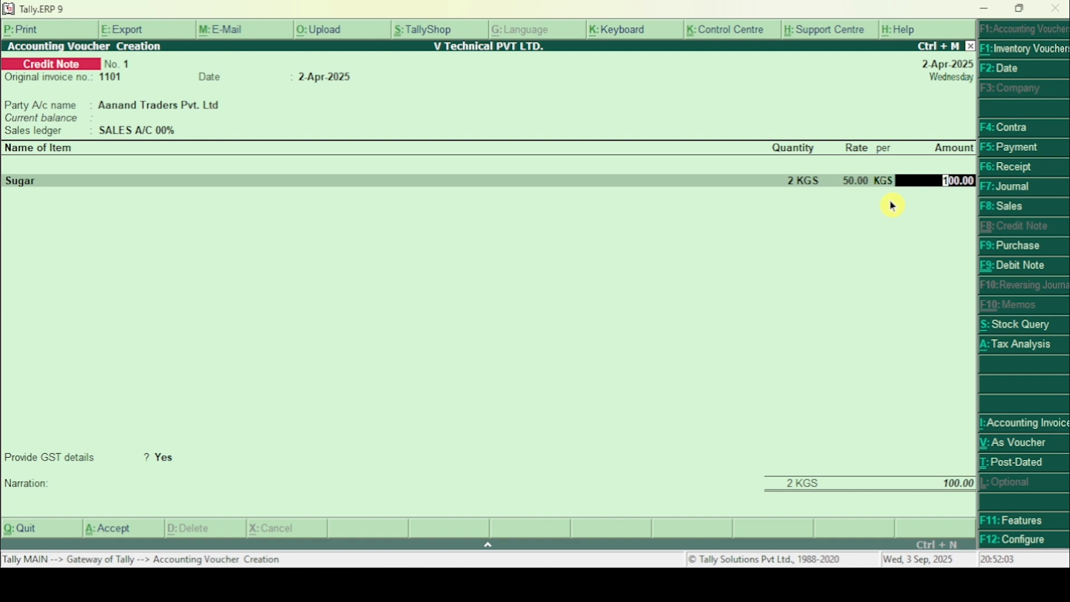
key(Return)
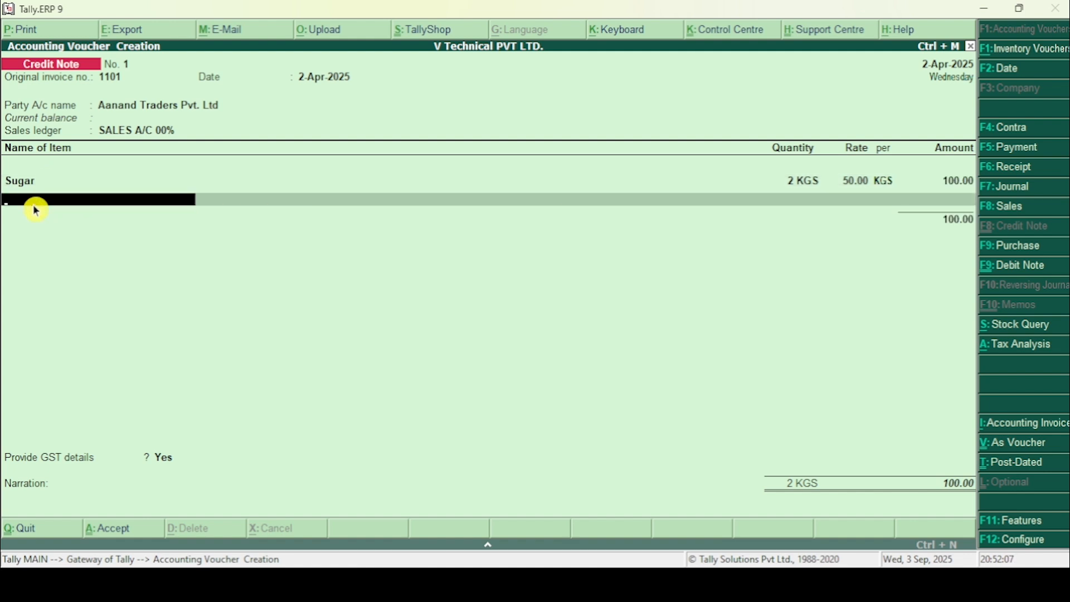
Step: Check the Word document and add Bicuits as the second item, with quantity 2 Pcs, rate 15.00 and amount 30.00
key(alt+Tab)
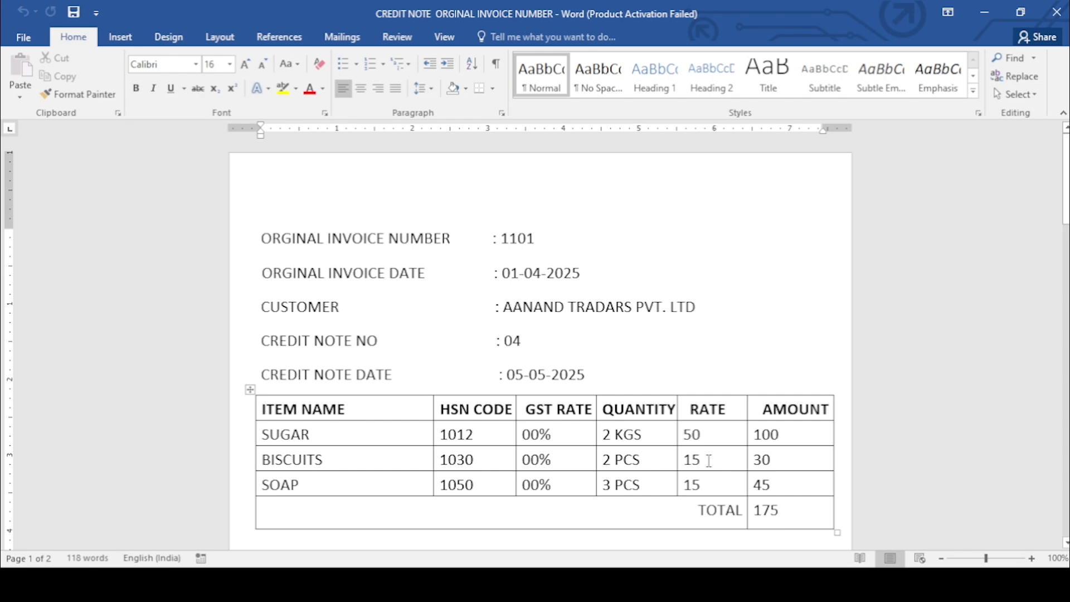
key(alt+Tab)
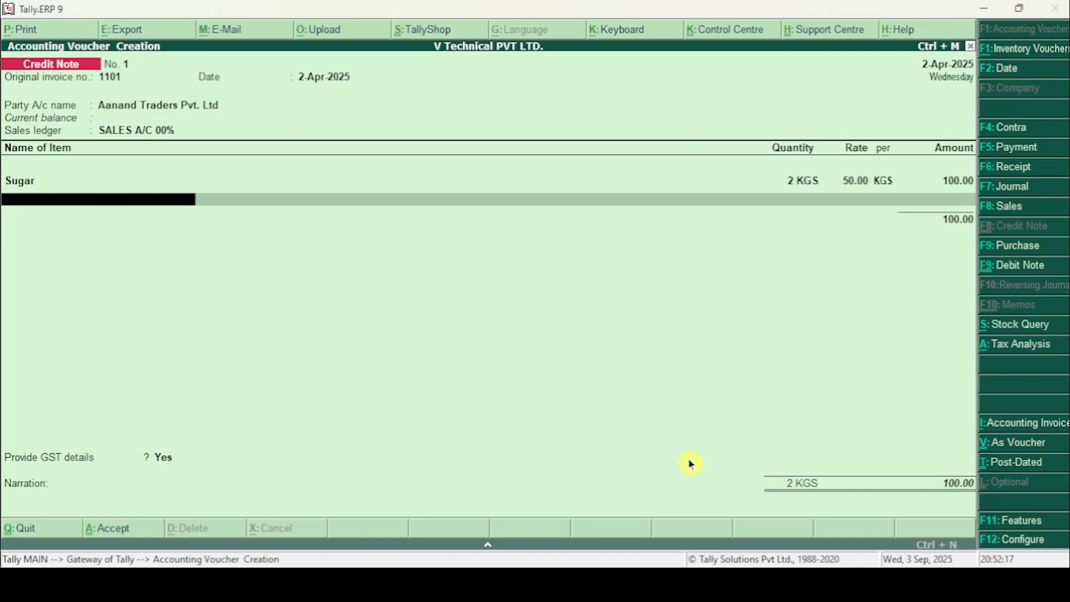
click(102, 215)
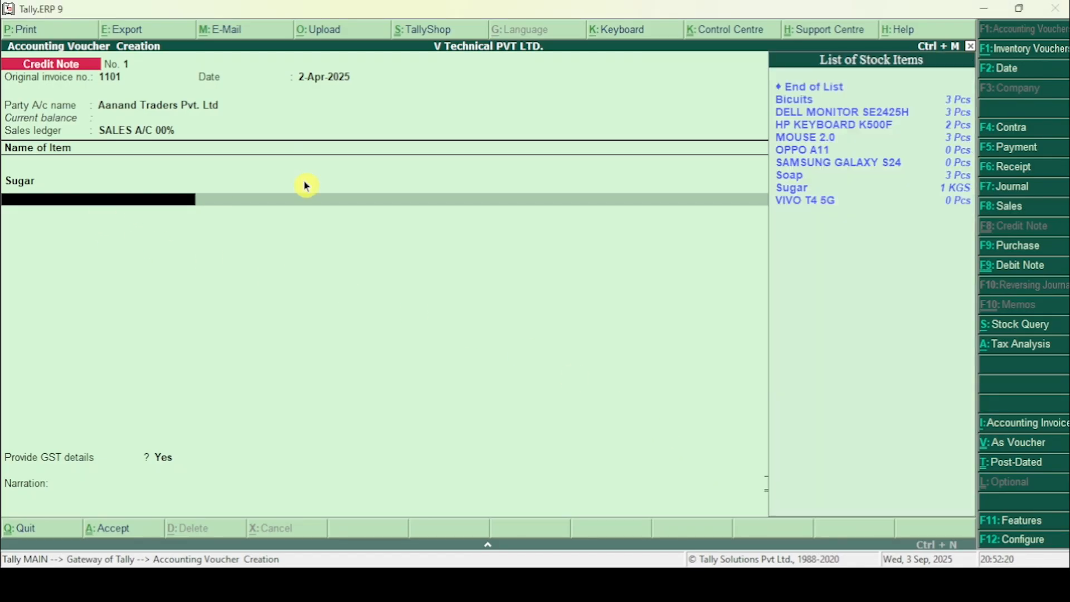
click(782, 106)
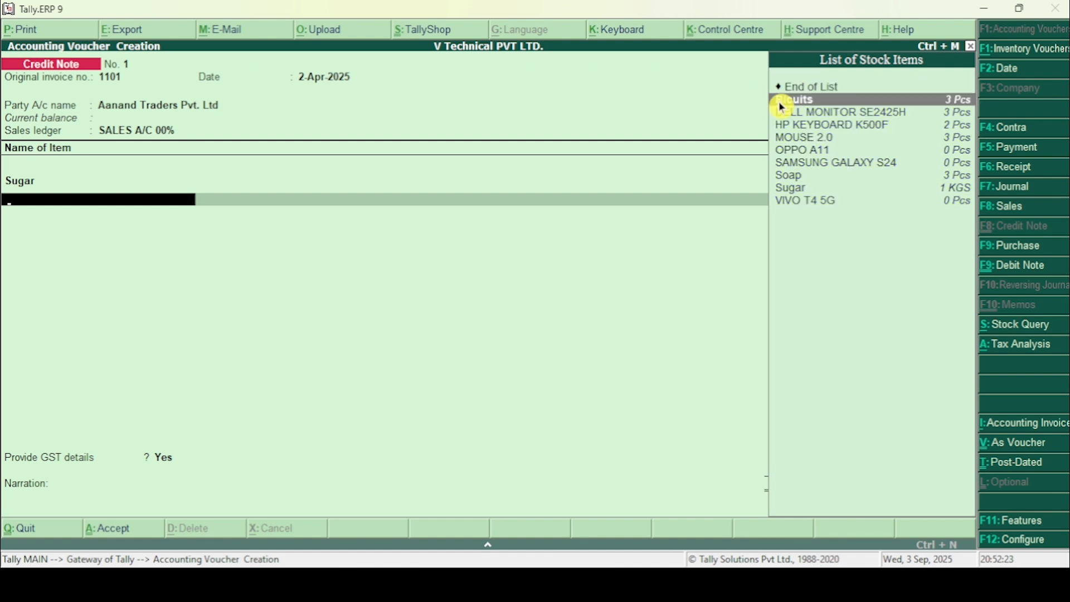
click(782, 106)
text(2)
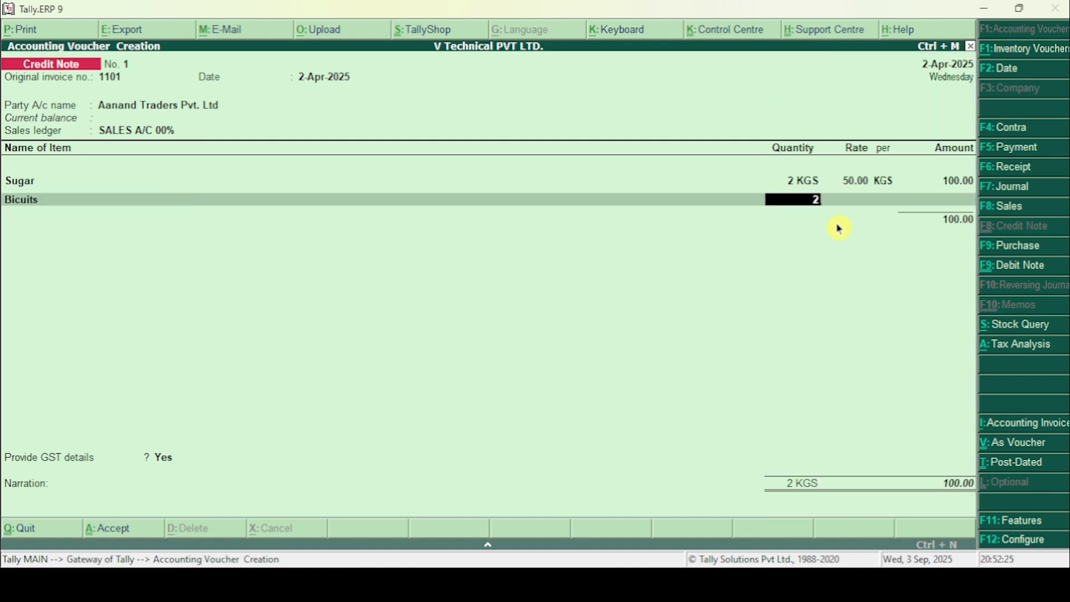
key(Return)
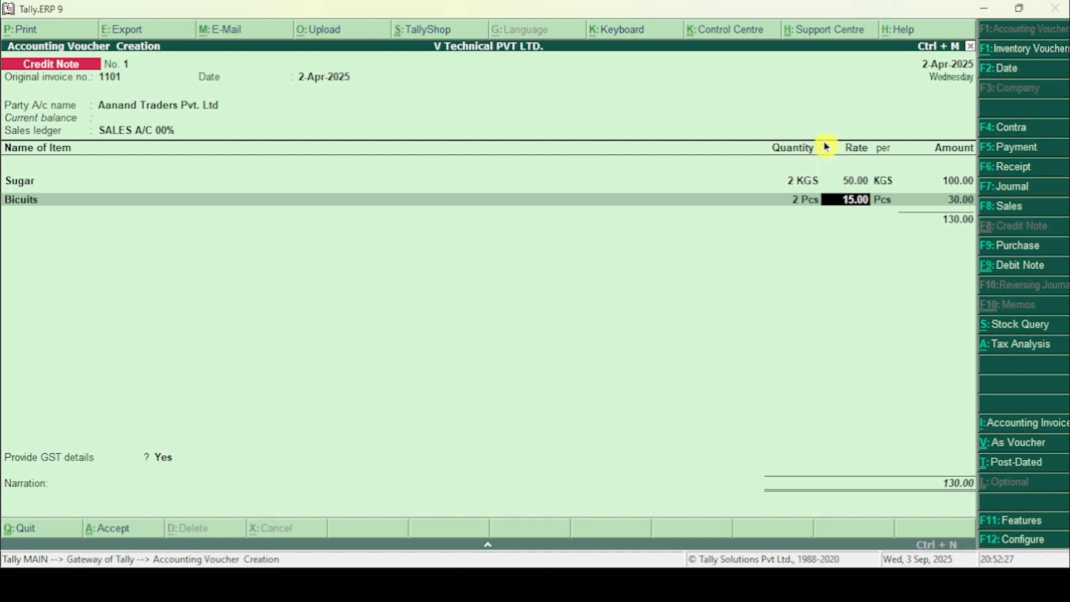
key(Return)
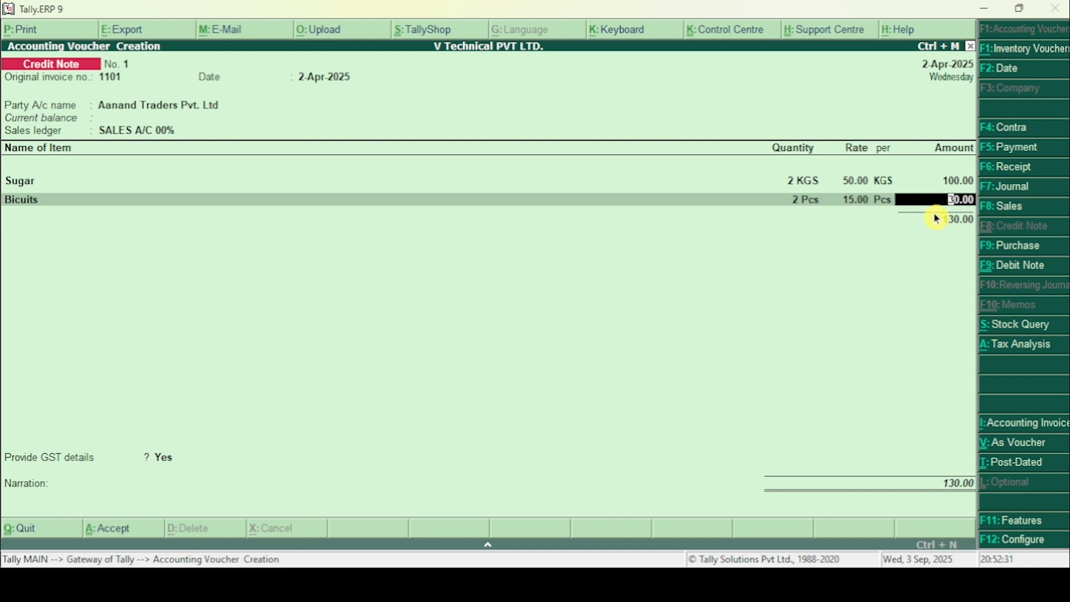
key(Return)
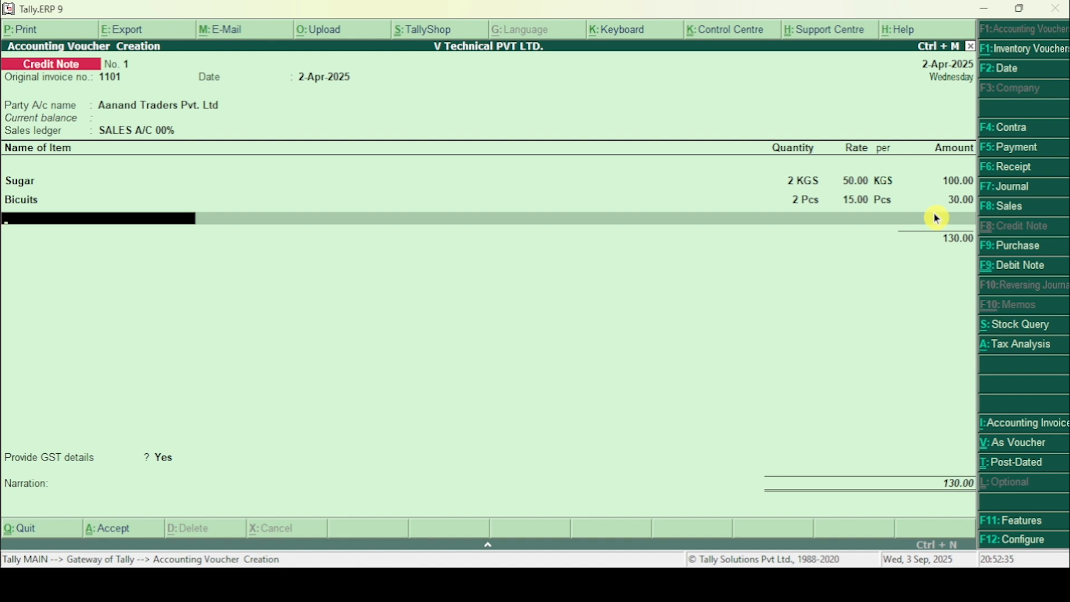
Step: Check the Word document and add Soap as the third item, with quantity 3 Pcs, rate 15.00 and amount 45.00
key(alt+Tab)
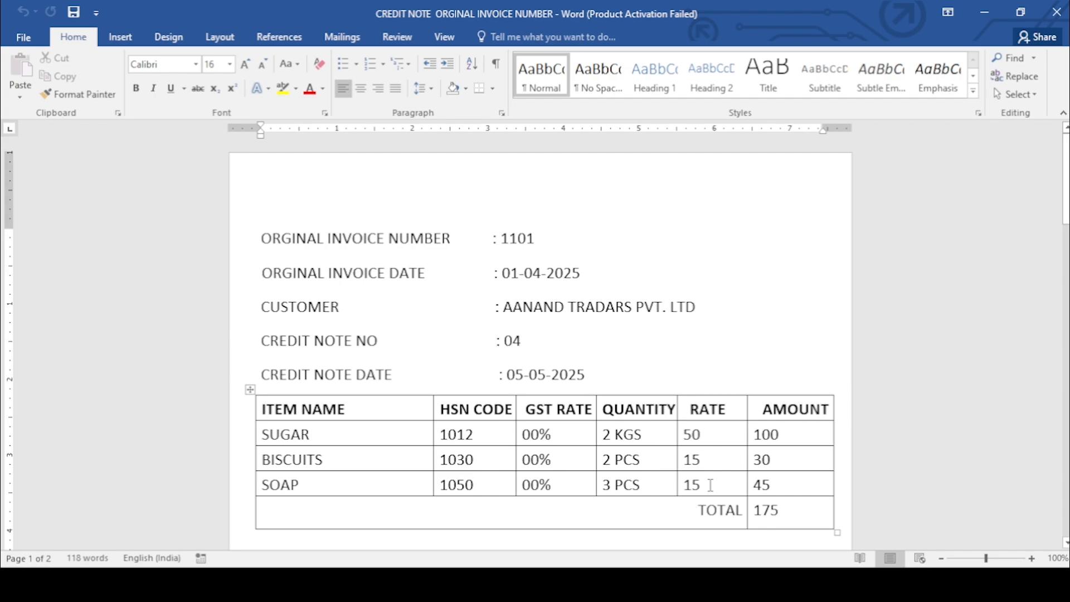
key(alt+Tab)
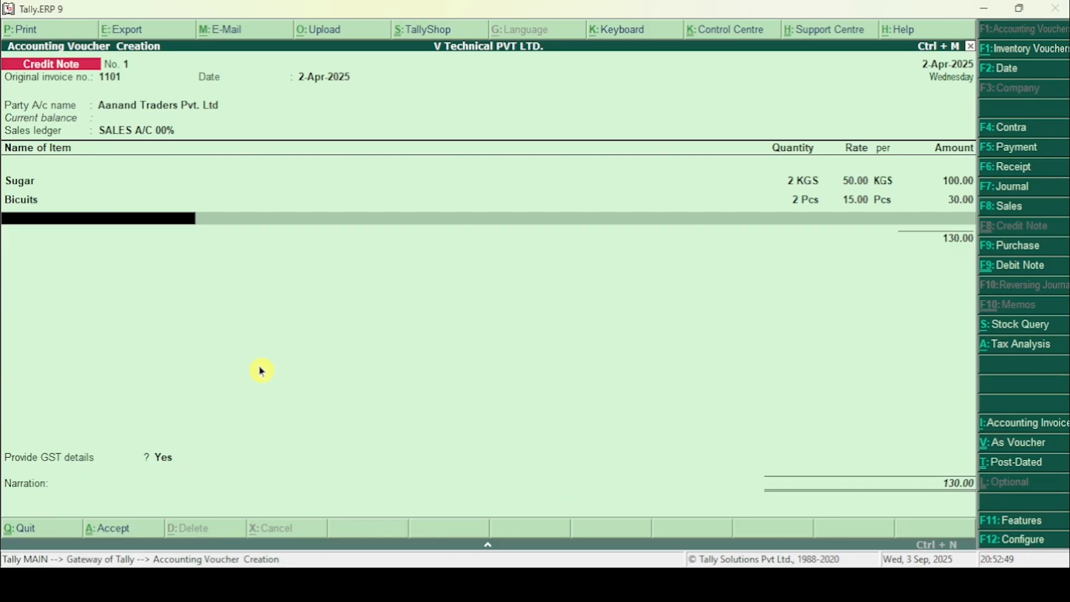
click(62, 219)
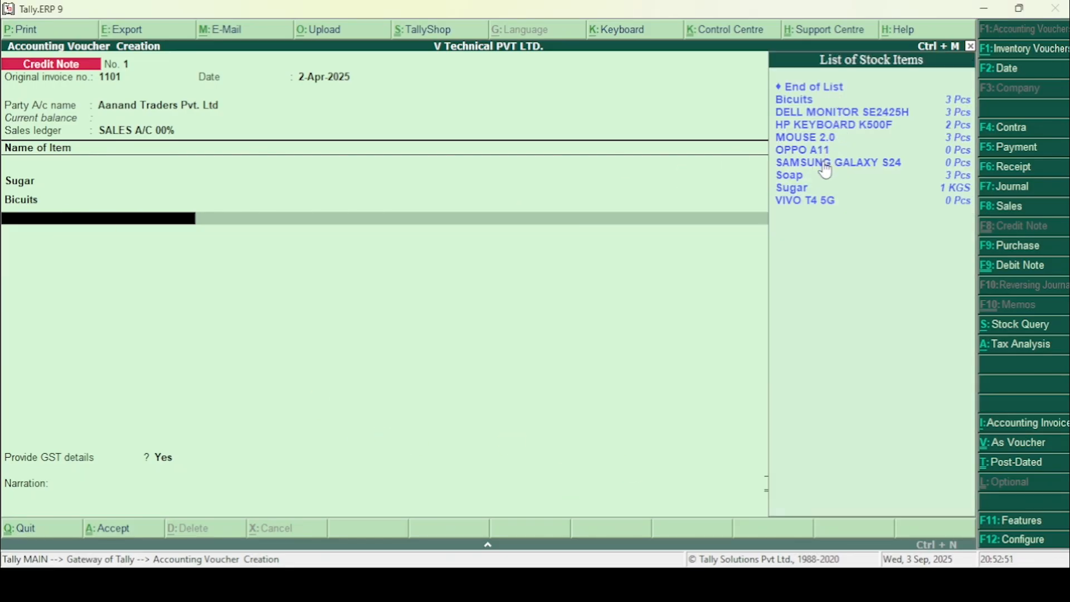
click(794, 177)
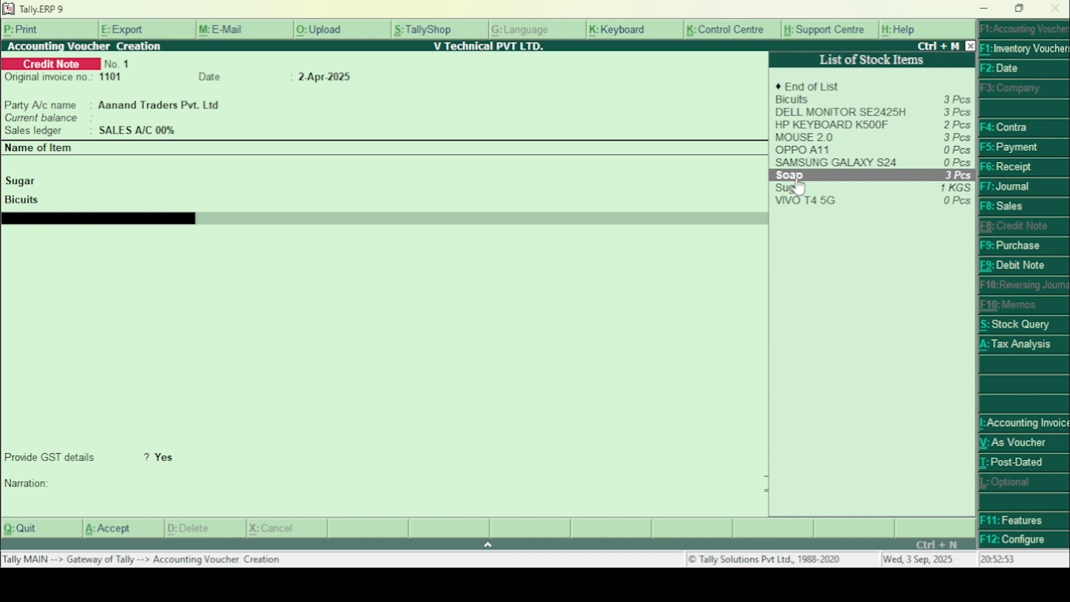
click(798, 179)
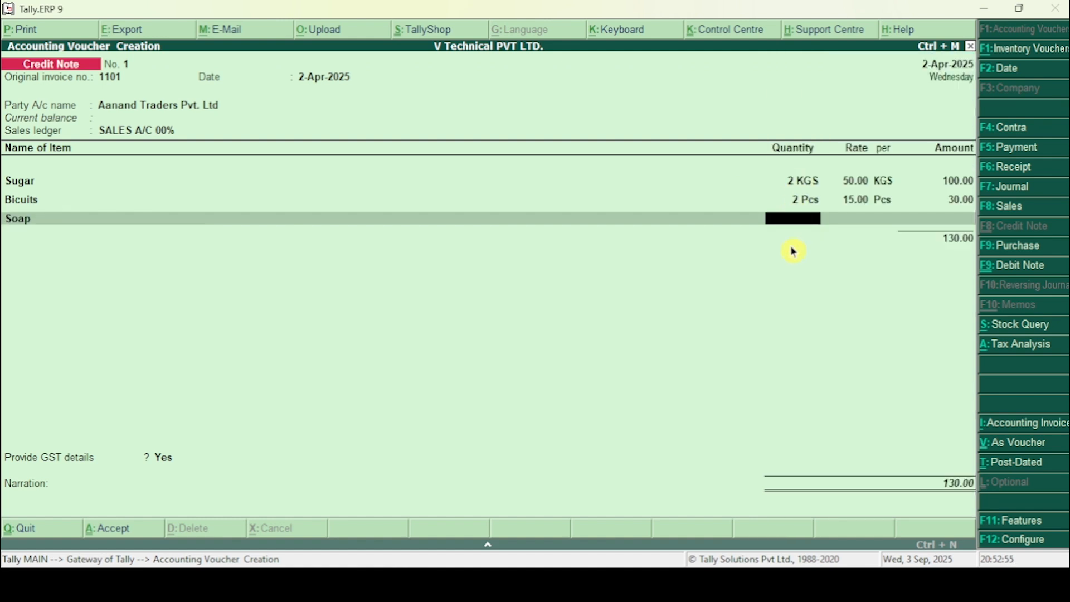
key(Return)
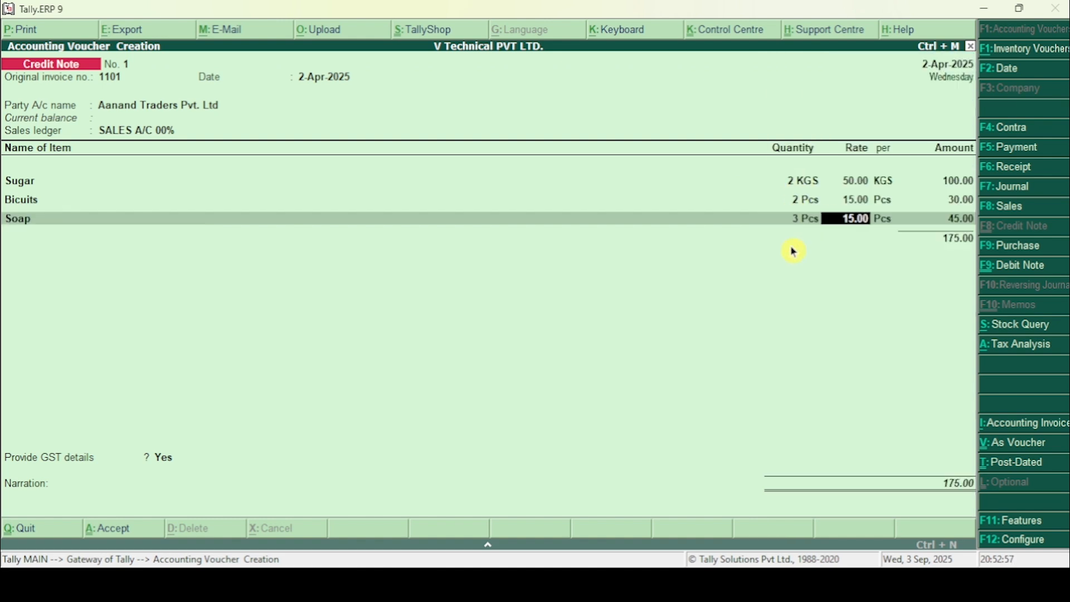
key(Return)
key(Return)
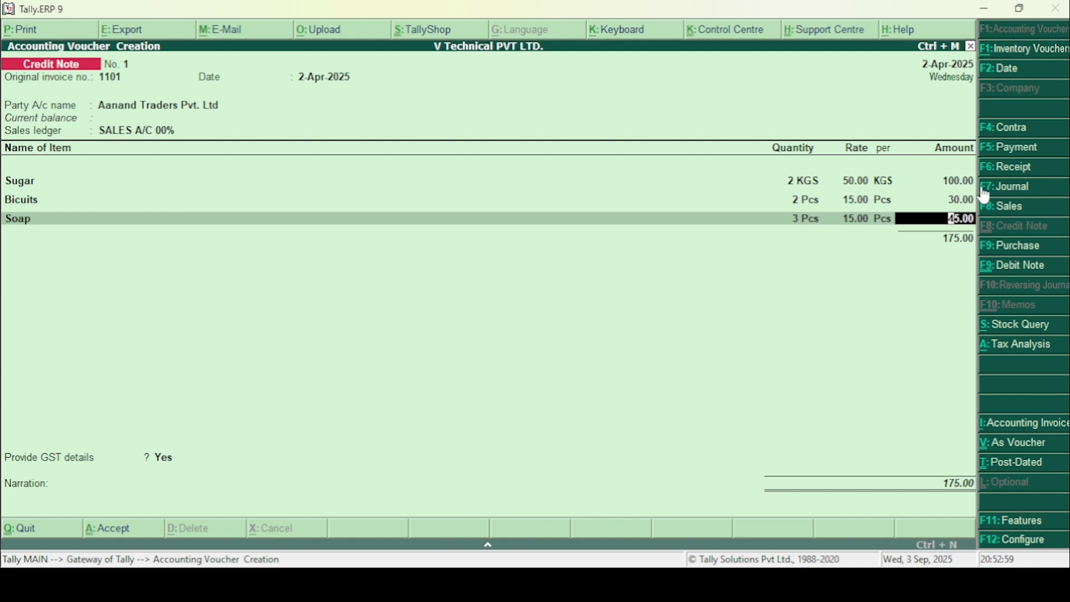
key(Return)
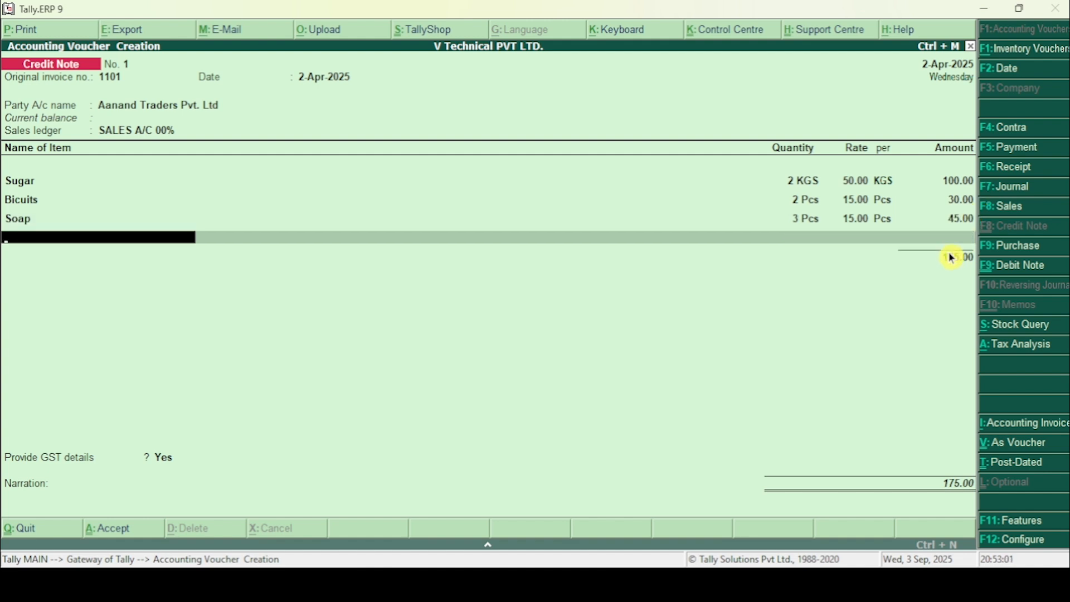
Step: Finish the item list after Soap and end the ledger list without adding any tax ledger
key(Return)
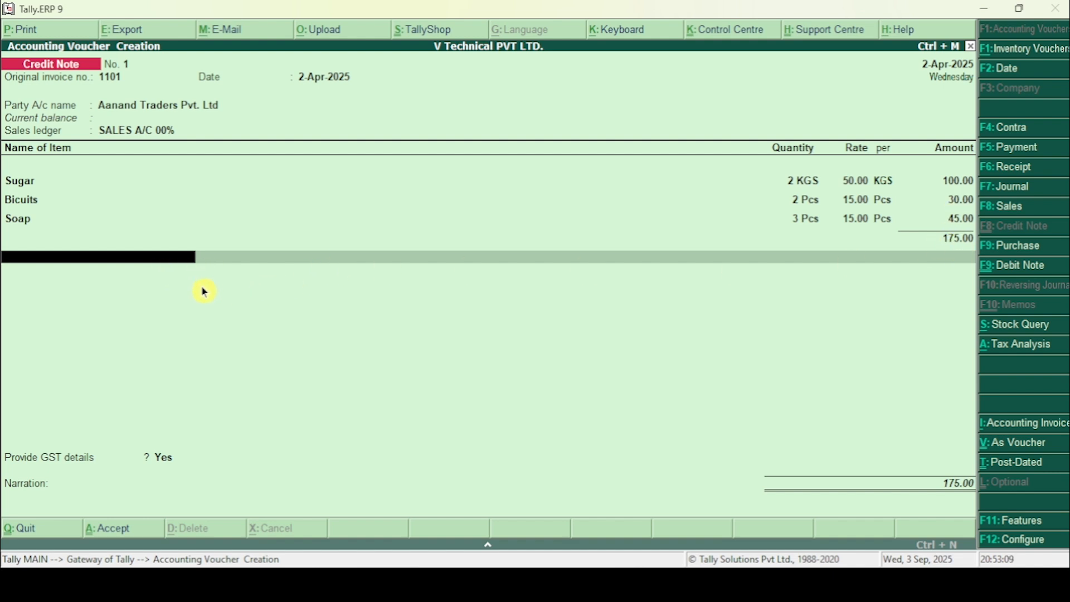
key(Return)
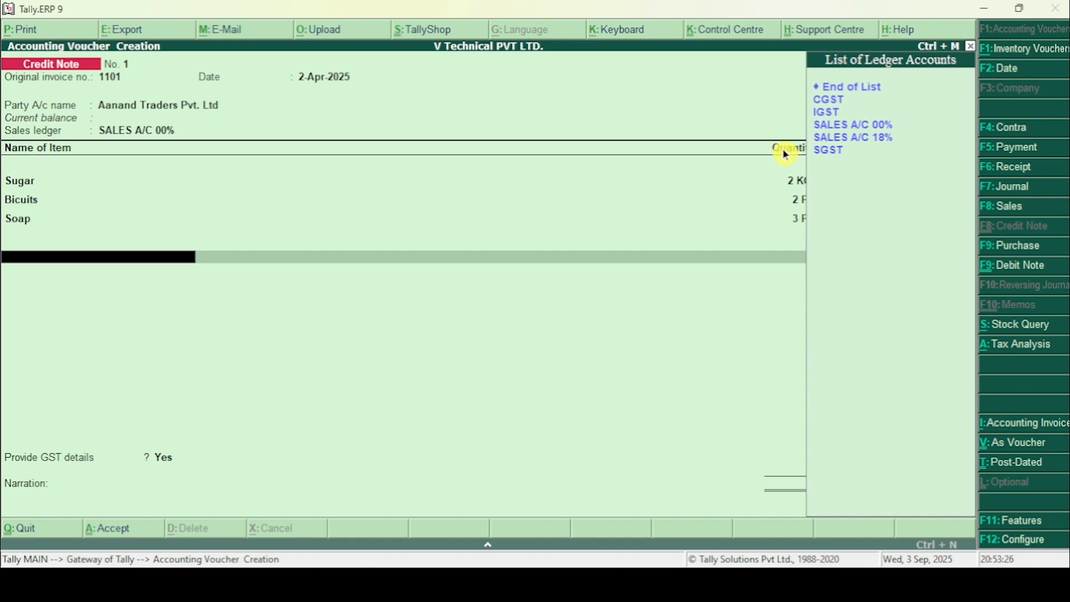
click(841, 94)
click(841, 93)
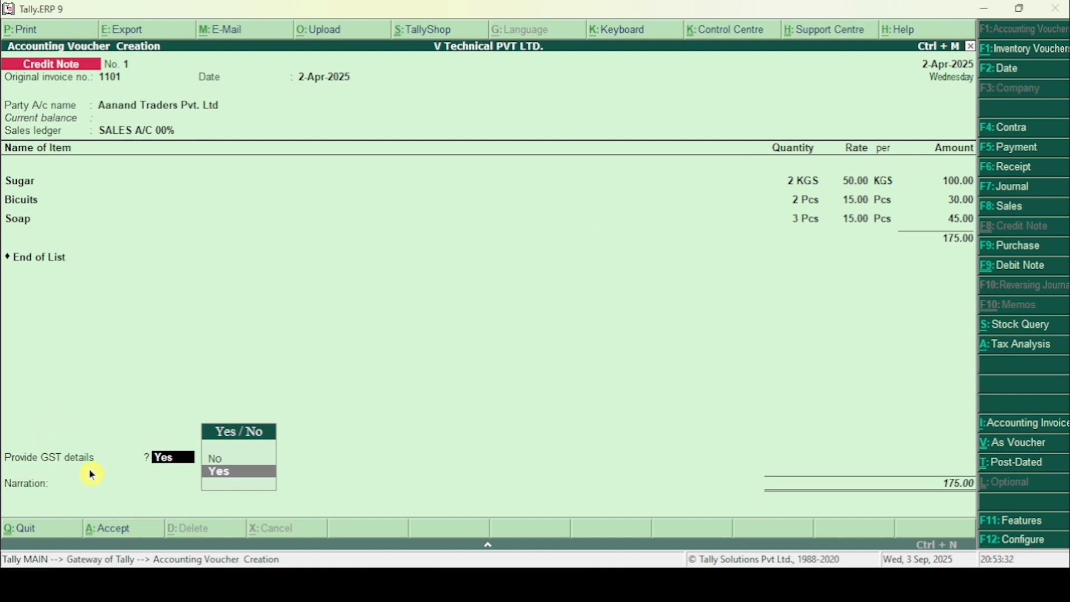
Step: Keep Provide GST details at Yes and choose 01-Sales Return as the reason for issuing the note
click(184, 470)
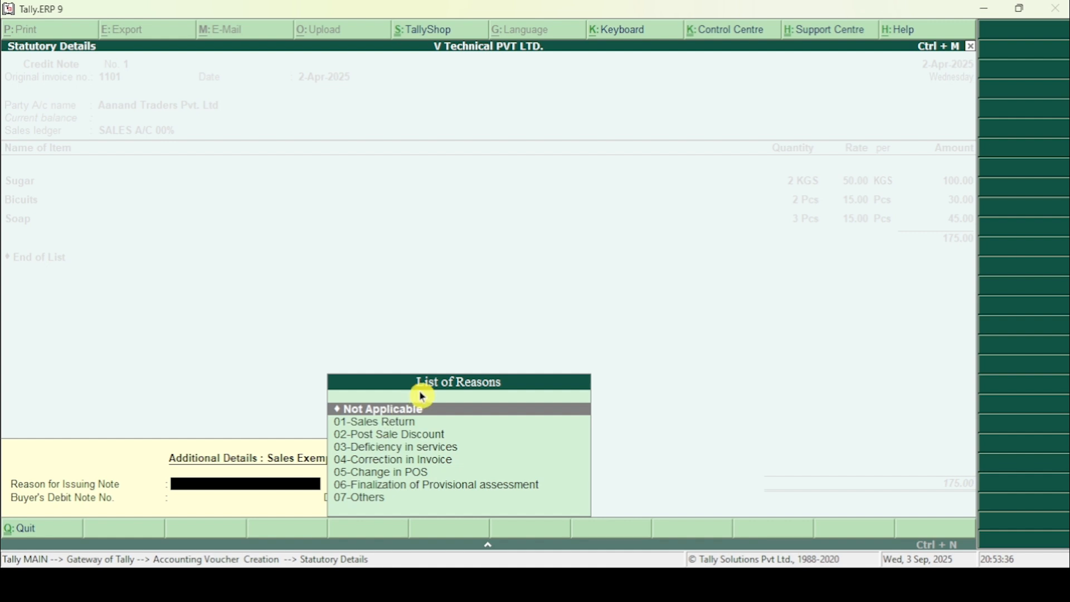
click(352, 425)
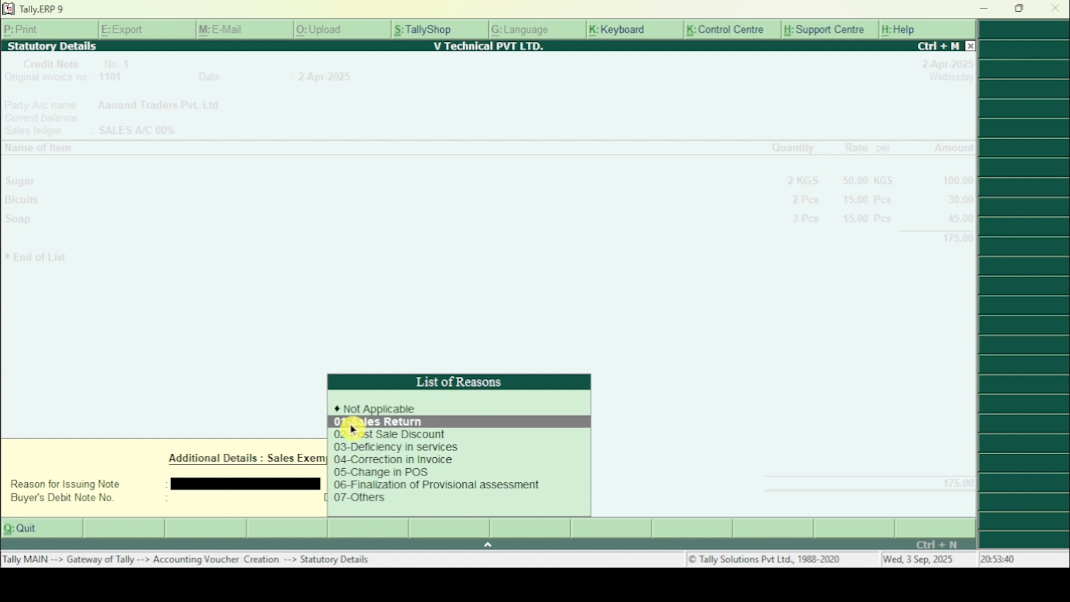
click(352, 426)
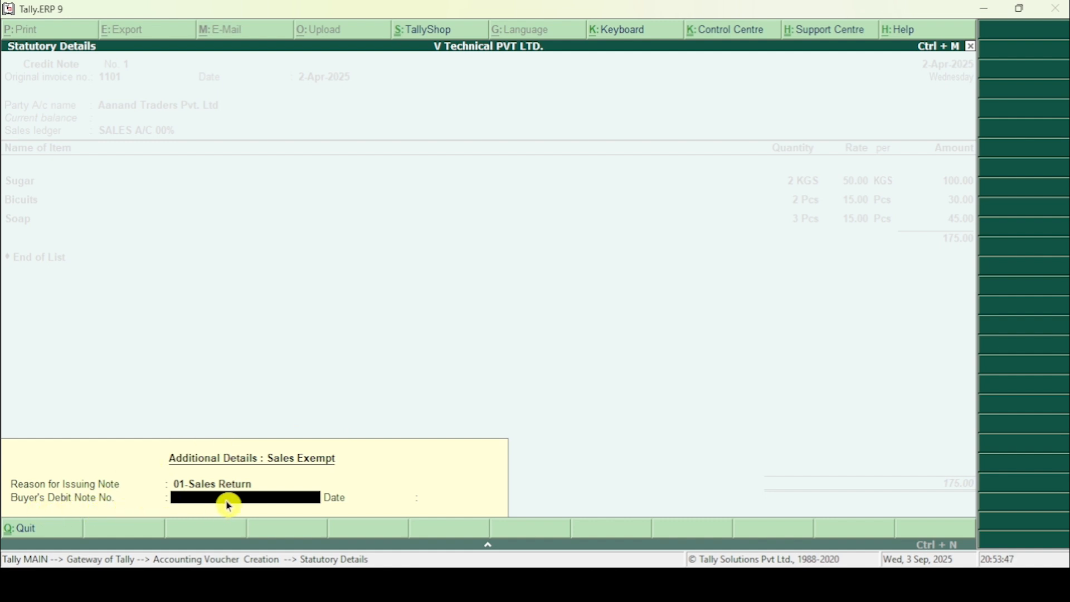
Step: Check the note number in the Word document and enter buyer's debit note no. 04 with date 1-04-2025
key(alt+Tab)
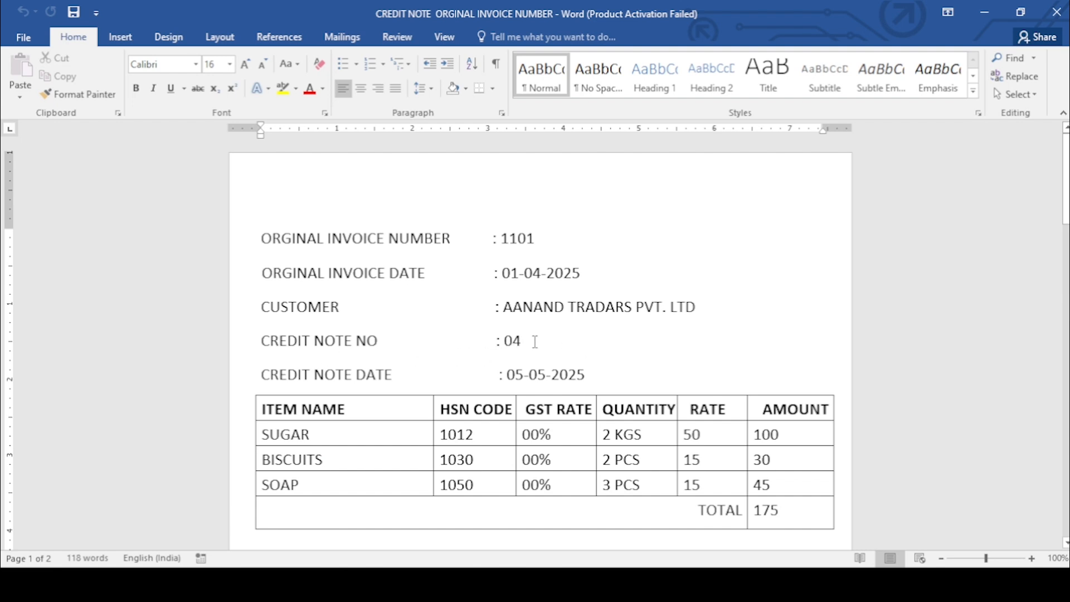
key(alt+Tab)
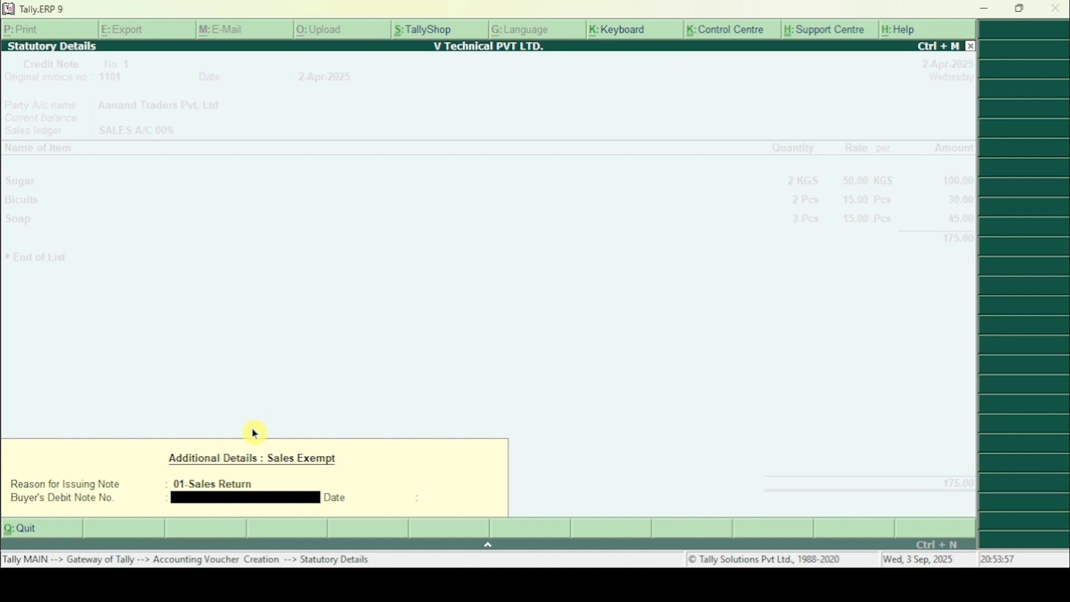
text(04)
key(Return)
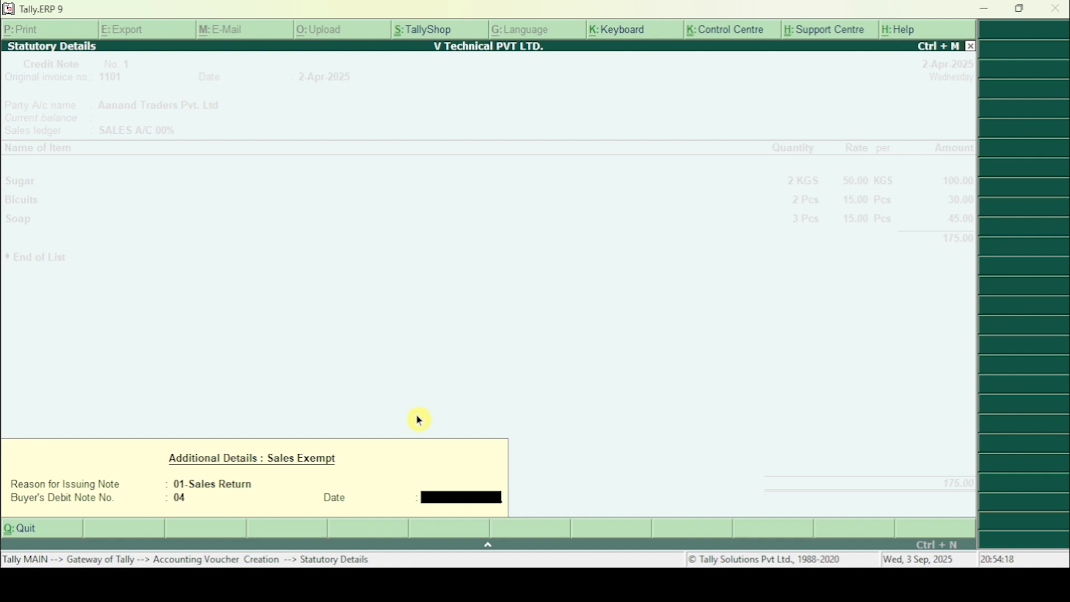
text(1.)
text(-)
text(04-2025)
key(Return)
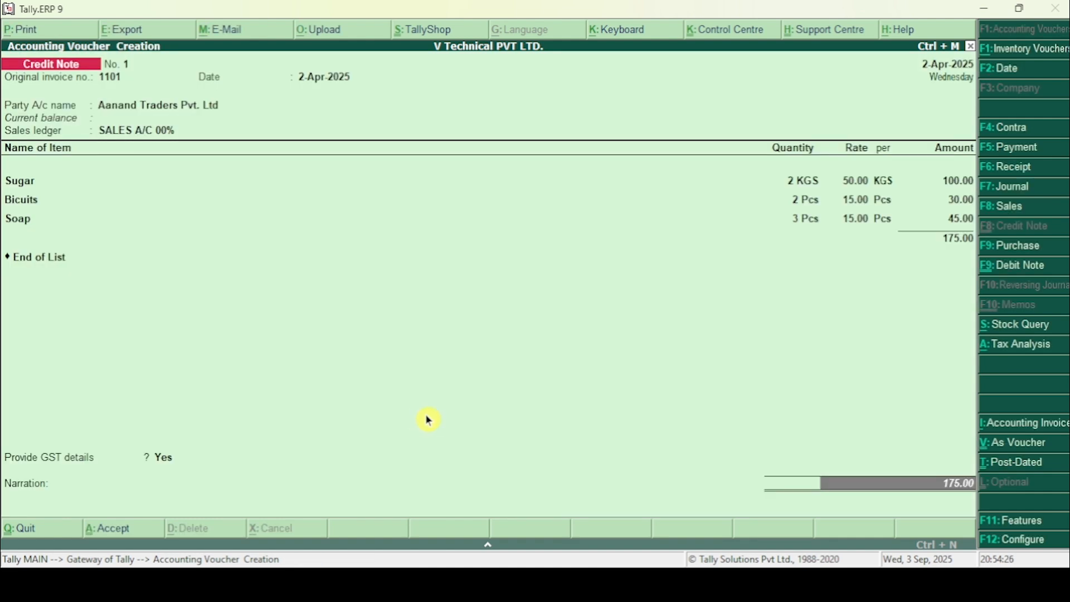
Step: Leave the narration blank and accept the credit note to save it
key(Return)
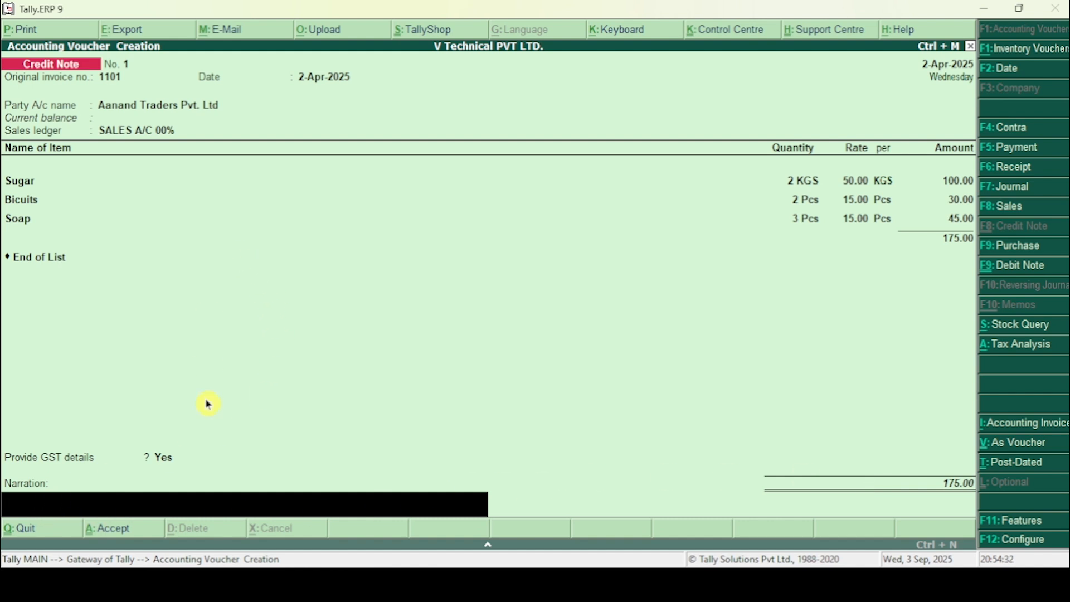
key(Return)
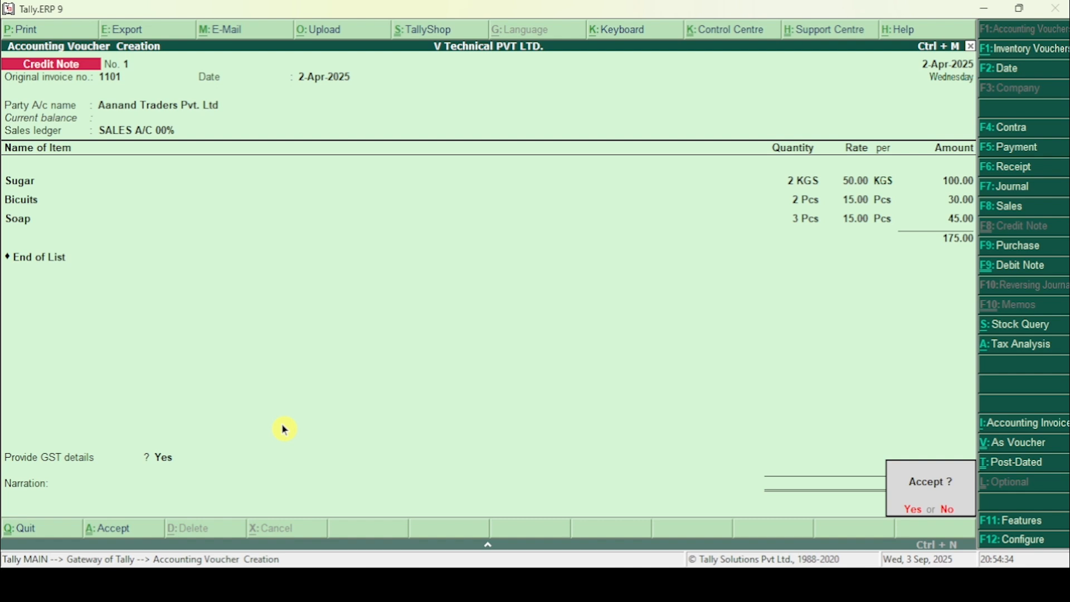
click(907, 509)
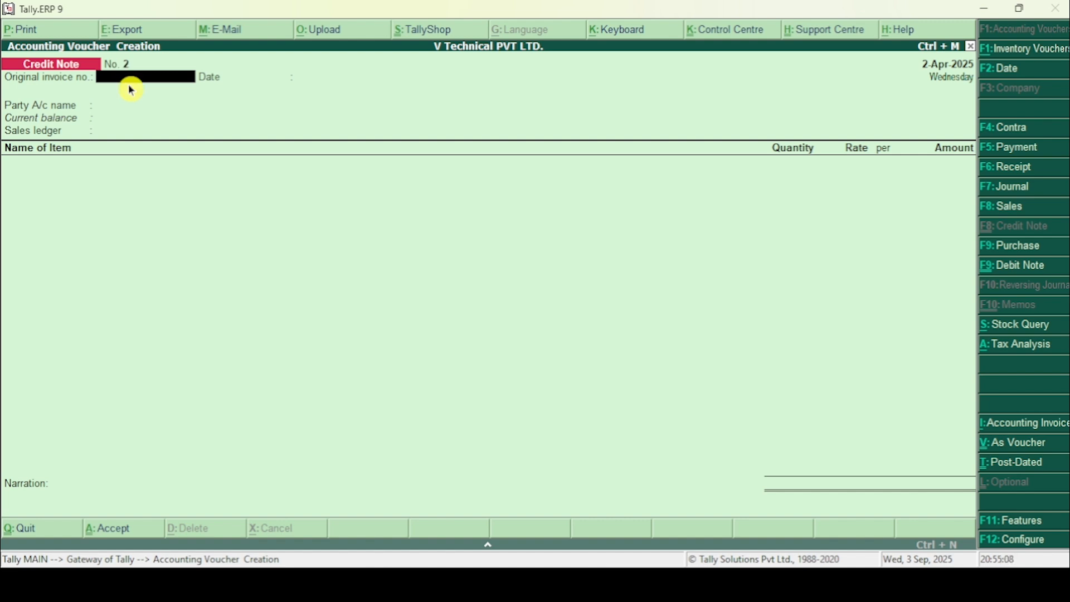
Step: Find the second credit note's details in the Word document and enter original invoice no. 1526 with date 2-04-2025 in the new voucher
key(alt+Tab)
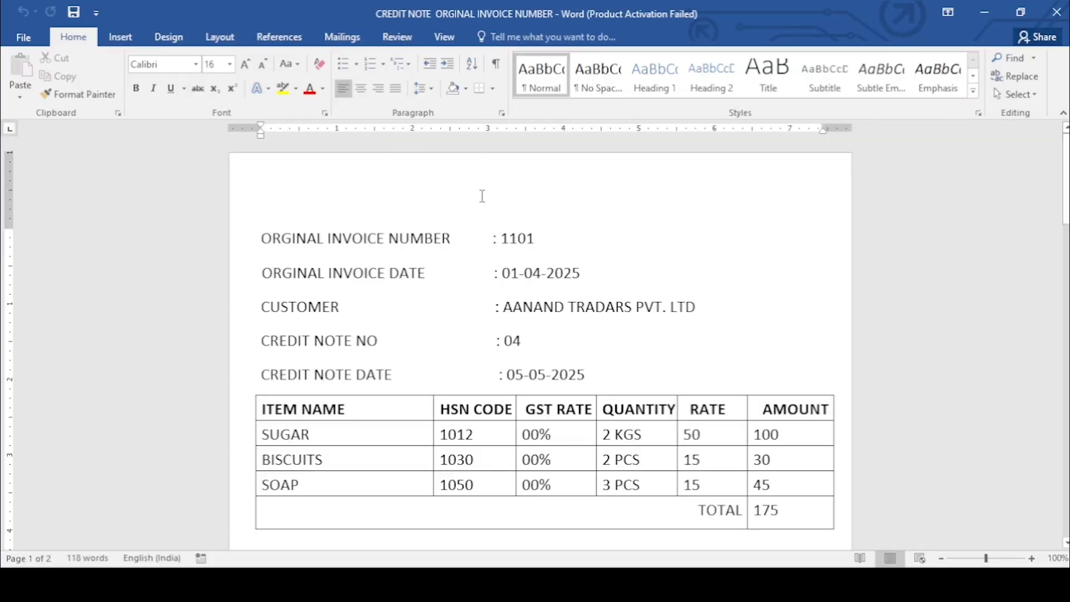
scroll(479, 207, down, 8)
scroll(478, 216, down, 1)
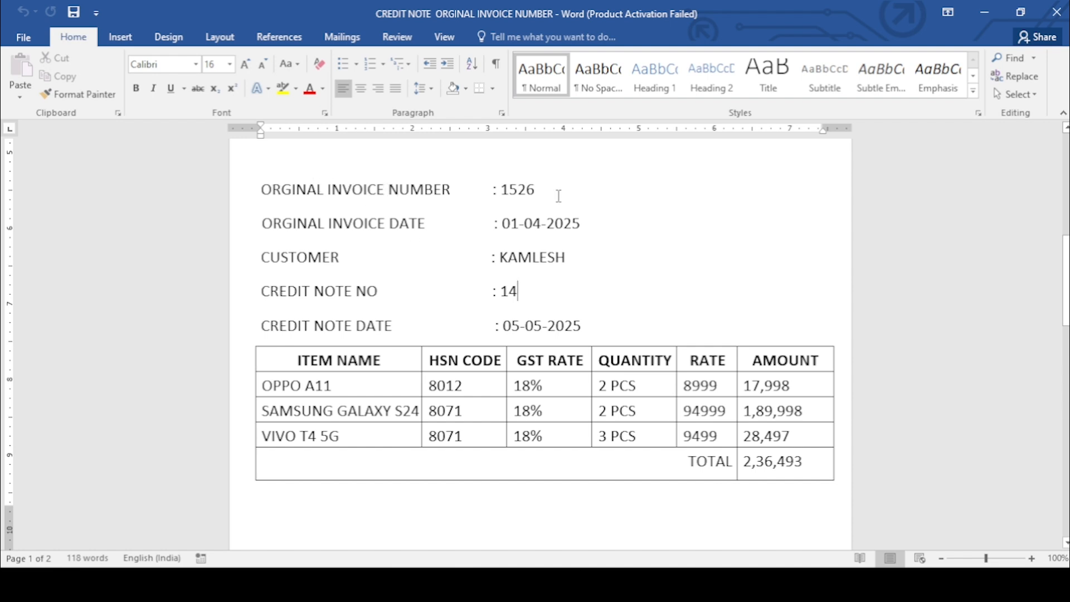
key(alt+Tab)
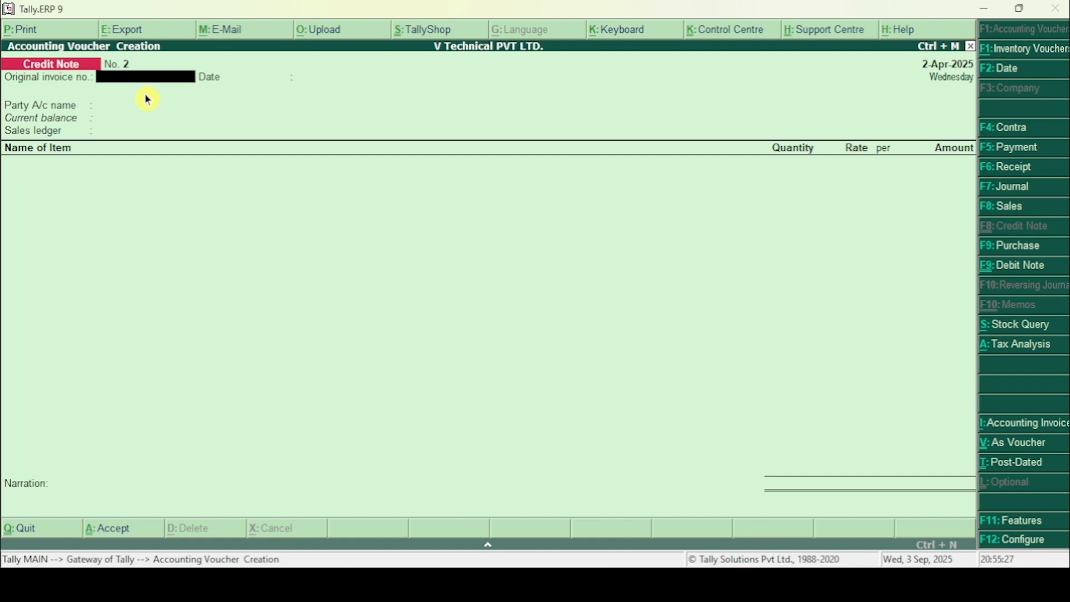
text(1526)
key(Return)
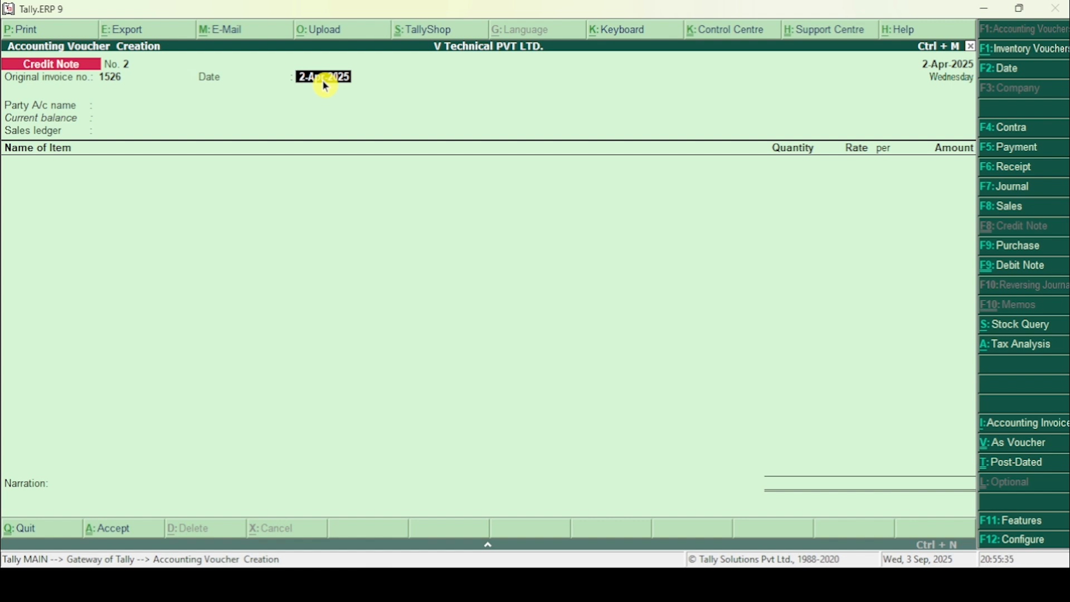
text(2-04-2025)
key(Return)
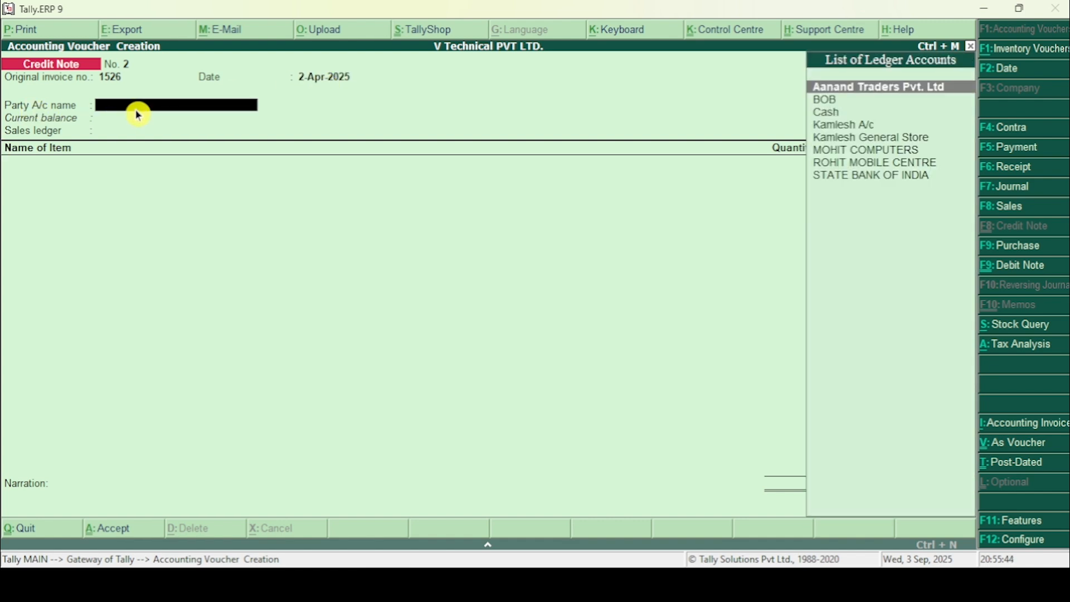
Step: Check the customer in the Word document and select that customer's A/c ledger as the voucher's party account
key(alt+Tab)
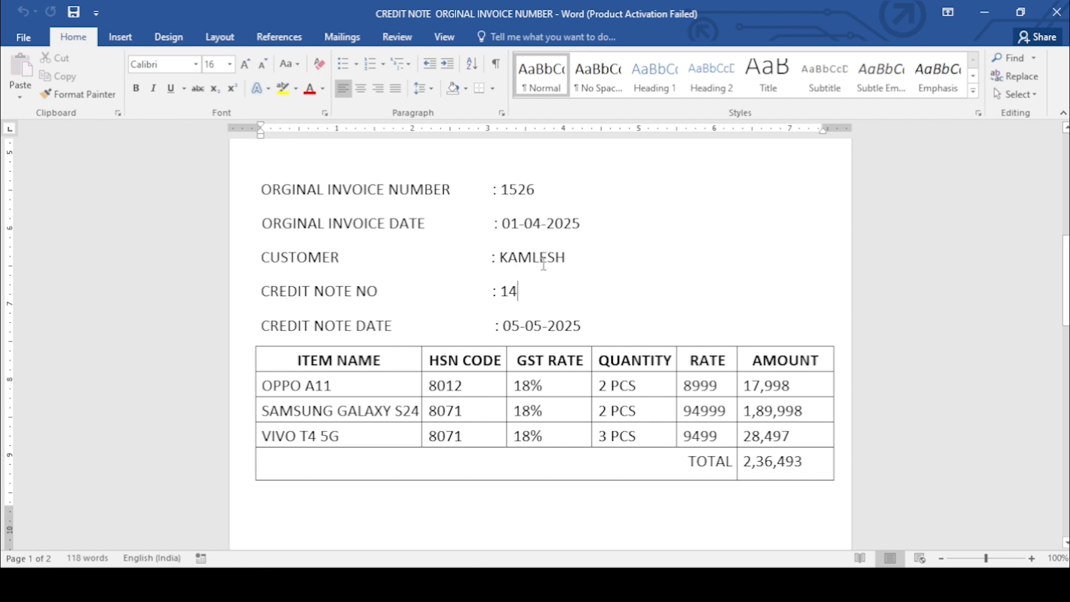
key(alt+Tab)
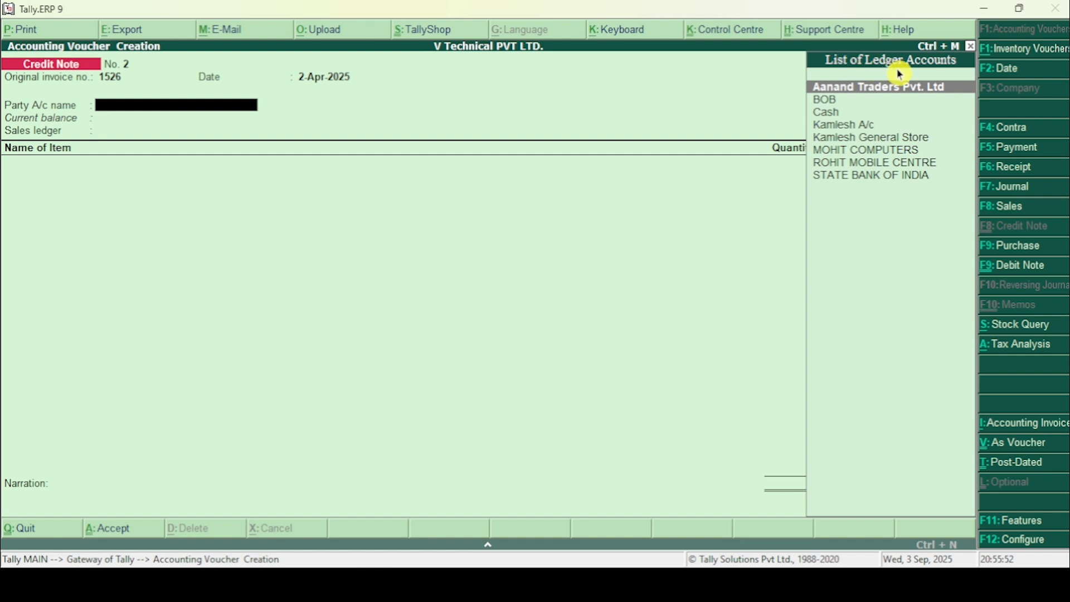
key(Down)
key(Down)
key(Down)
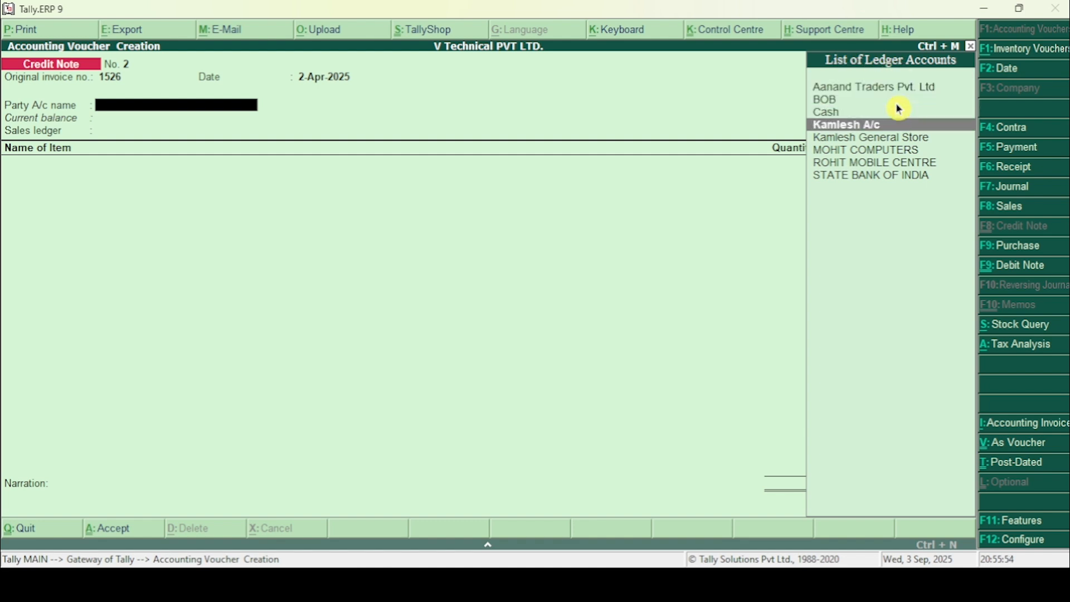
key(Return)
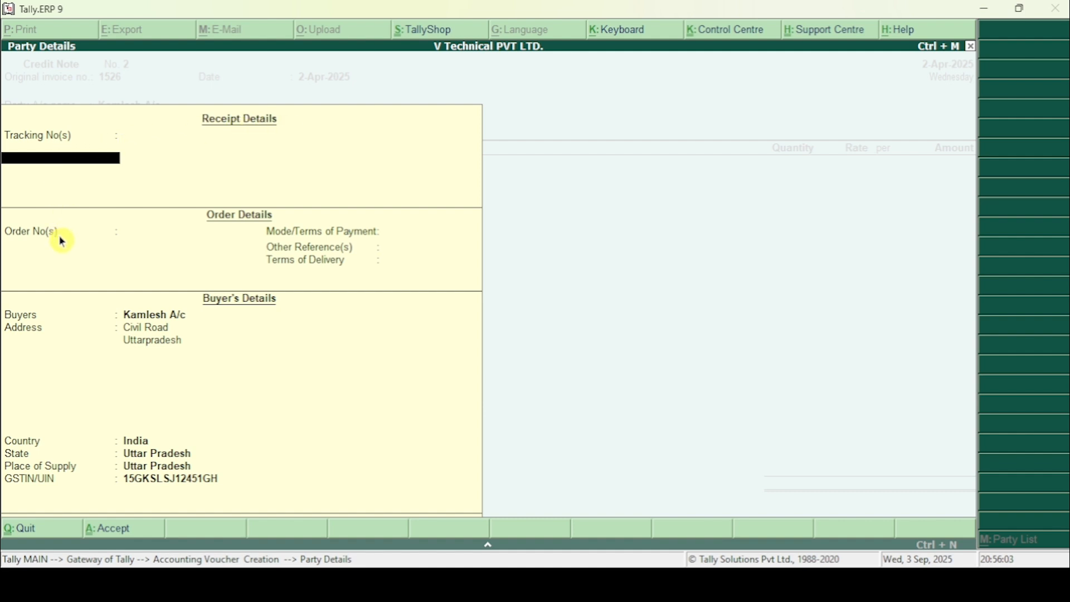
Step: Accept the party details with receipt and order fields left blank, and select SALES A/C 18% as the sales ledger
key(Return)
key(Return)
key(Return)
key(Return)
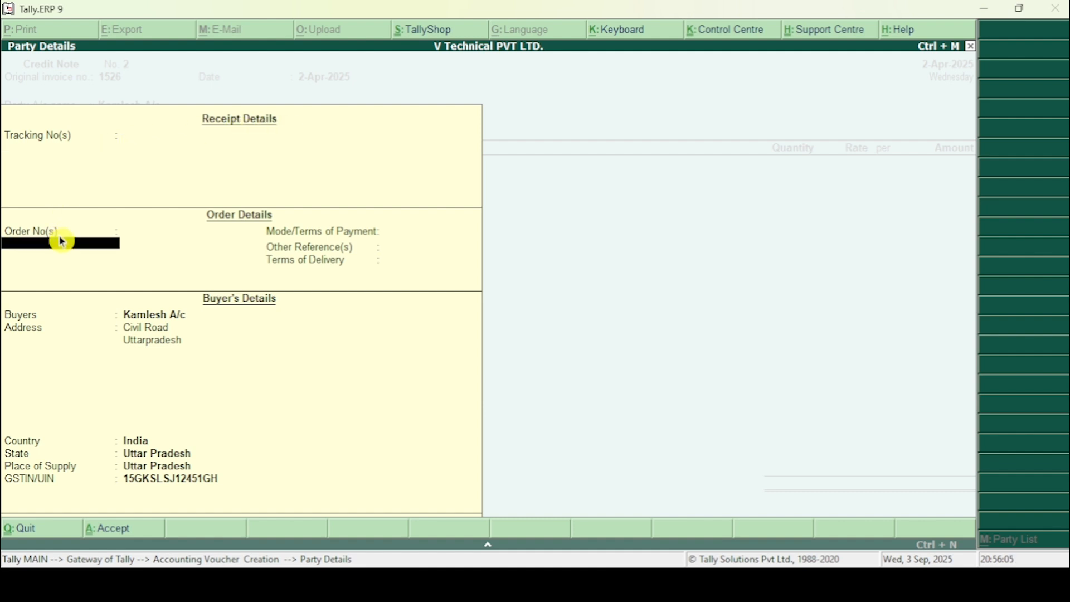
key(Return)
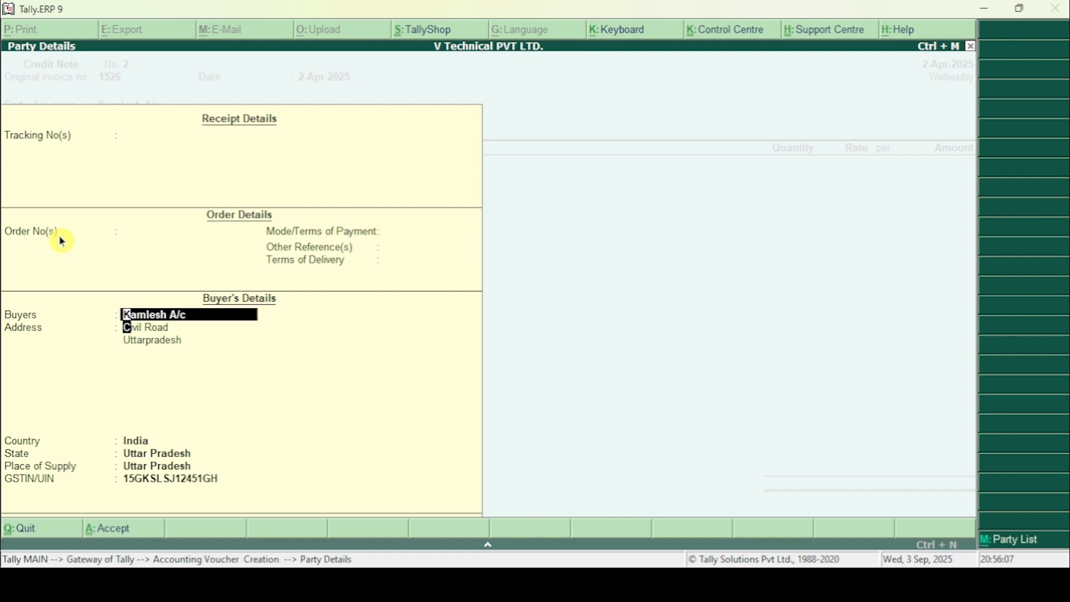
key(Return)
key(Return)
key(ctrl+a)
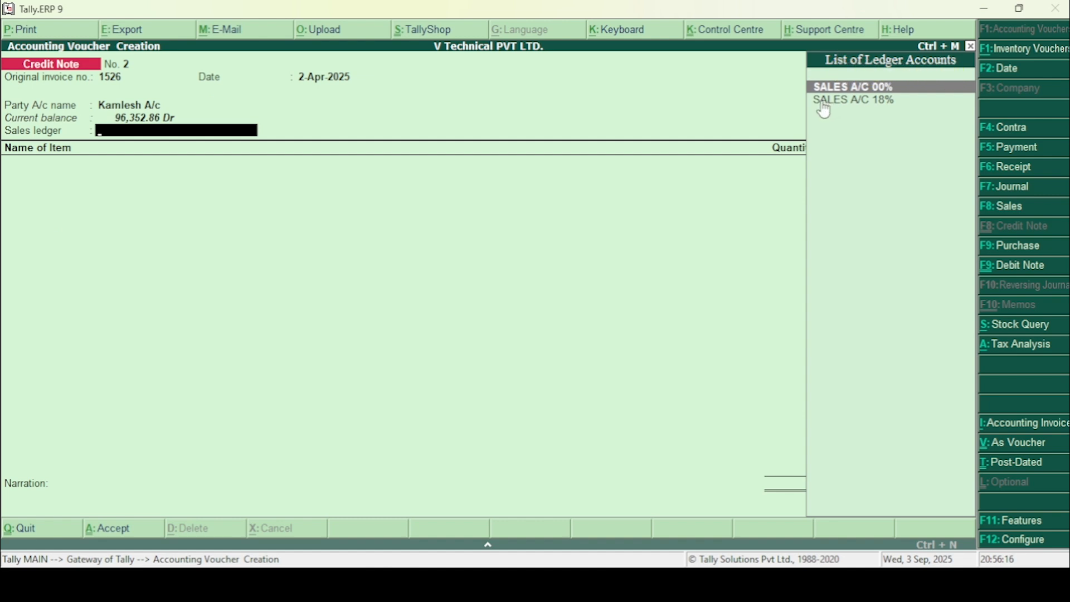
click(888, 105)
key(Return)
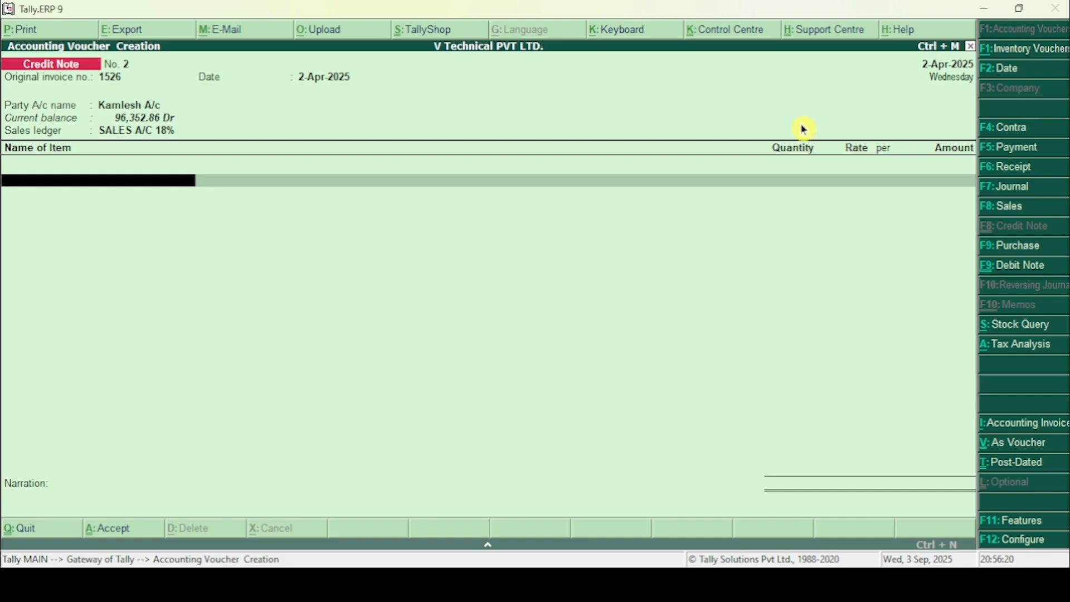
Step: Check the returned items in the Word document and add OPPO A11 with quantity 2 Pcs at rate 8,999.00
key(alt+Tab)
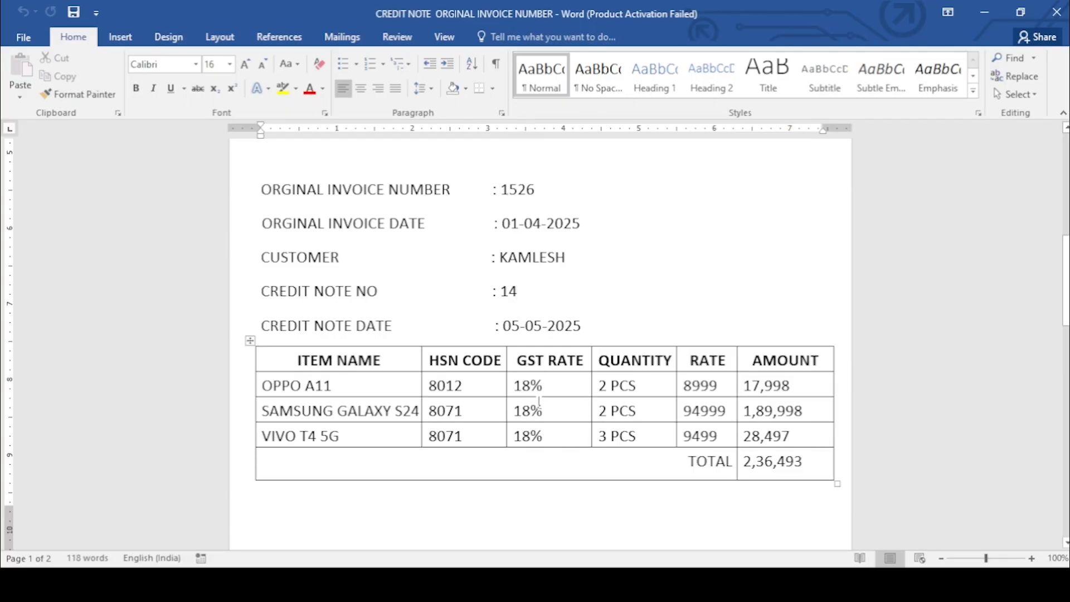
key(alt+Tab)
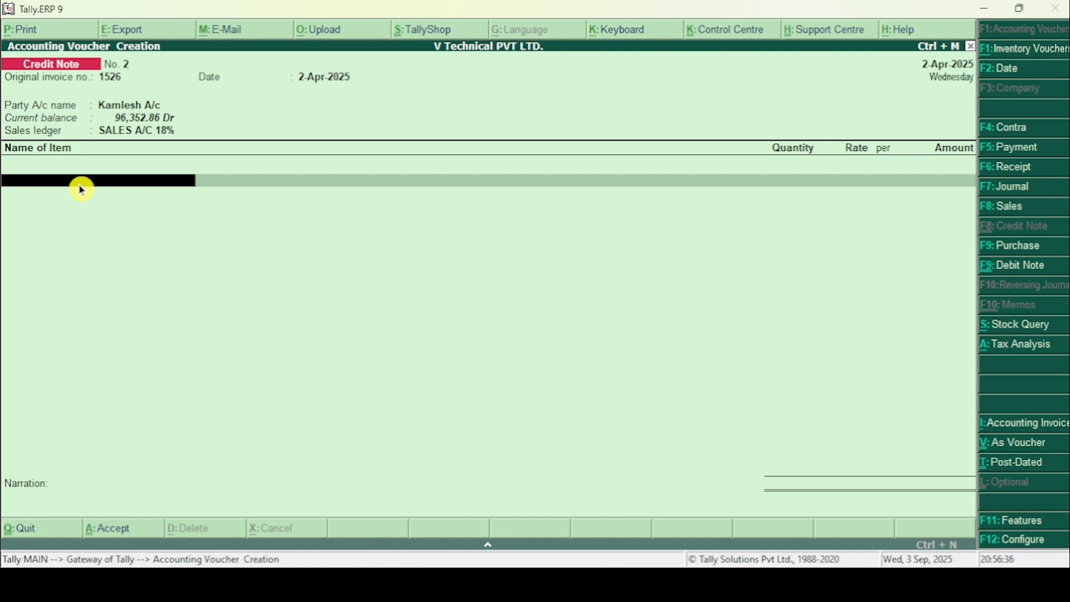
key(alt+Tab)
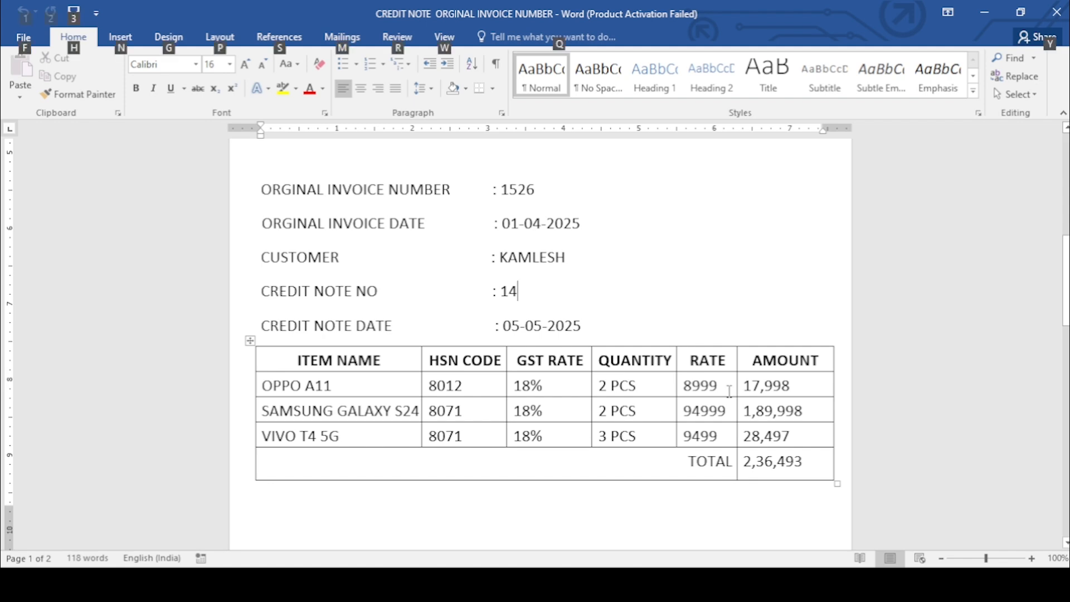
key(alt+Tab)
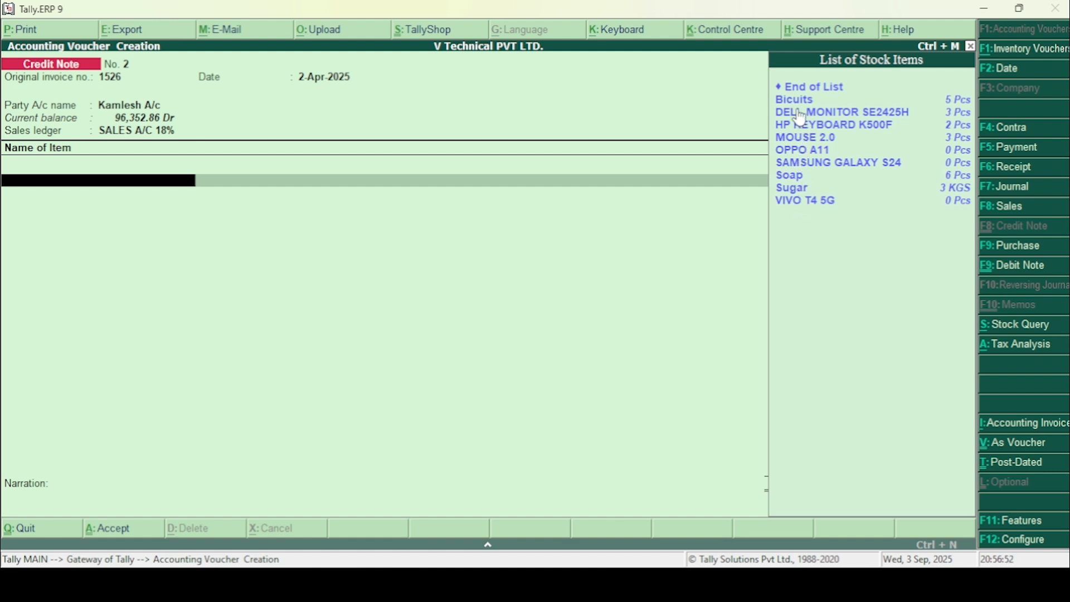
click(800, 156)
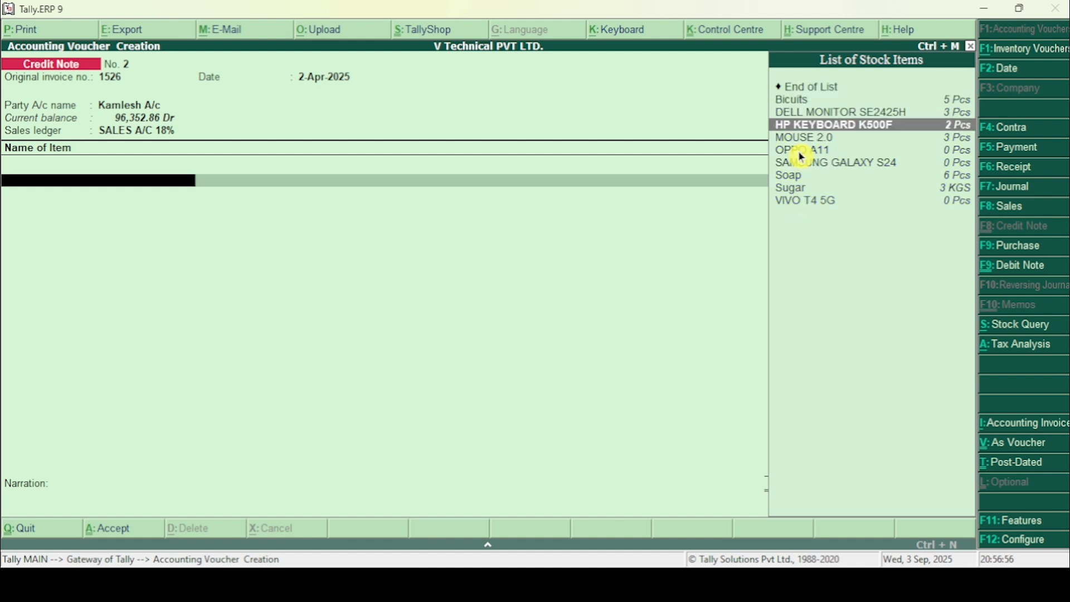
click(800, 155)
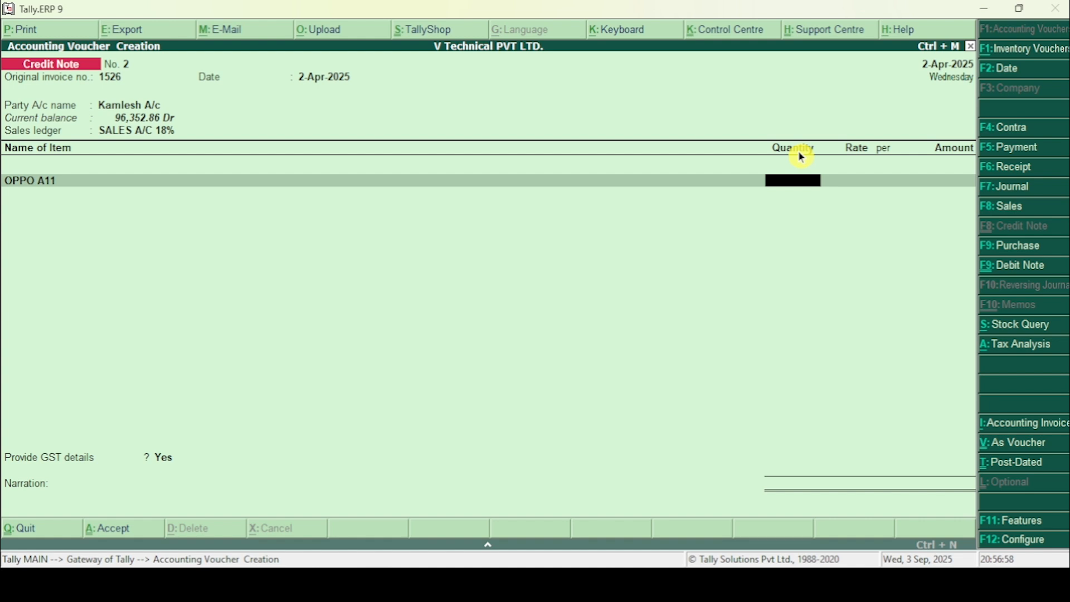
text(2)
key(Return)
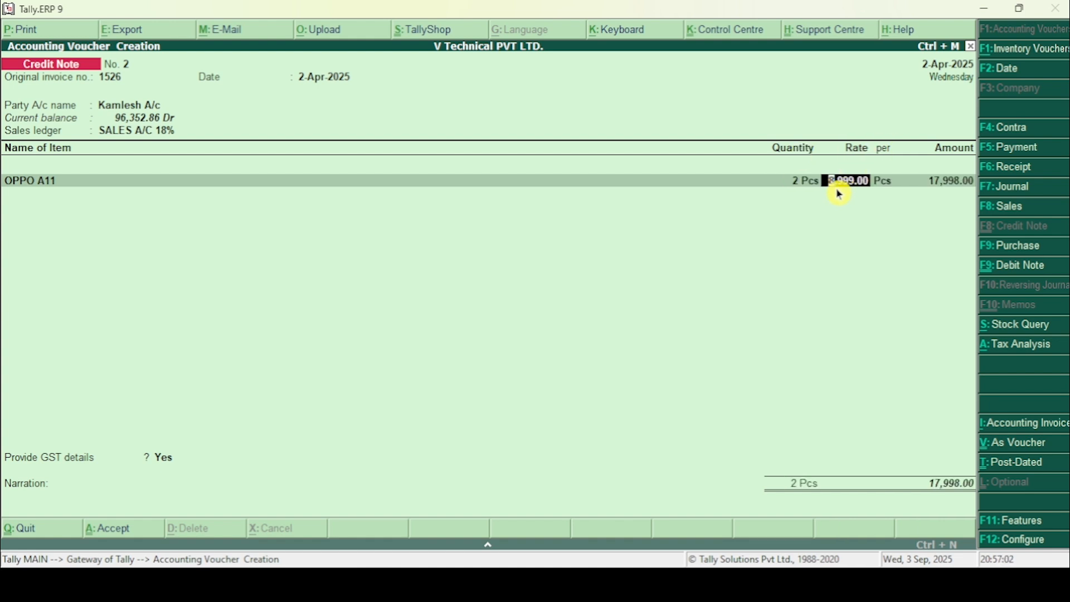
click(858, 188)
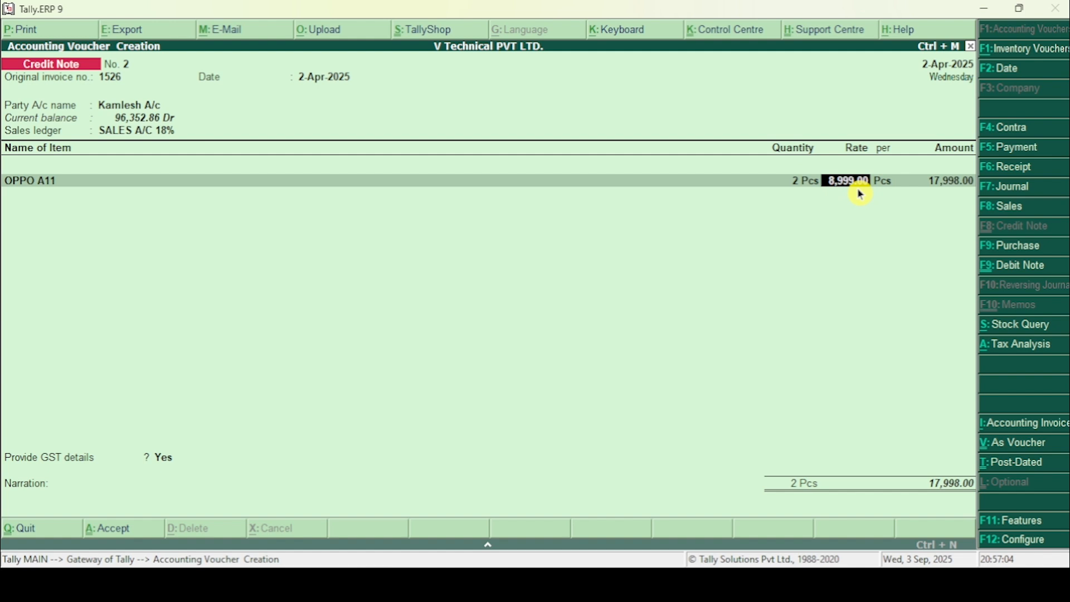
key(Return)
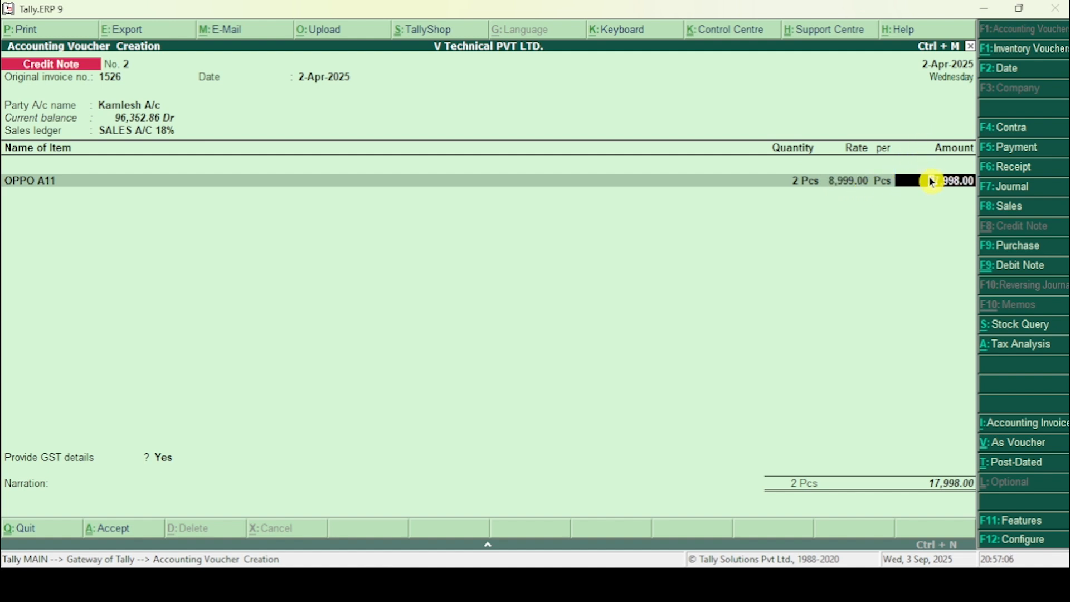
key(Return)
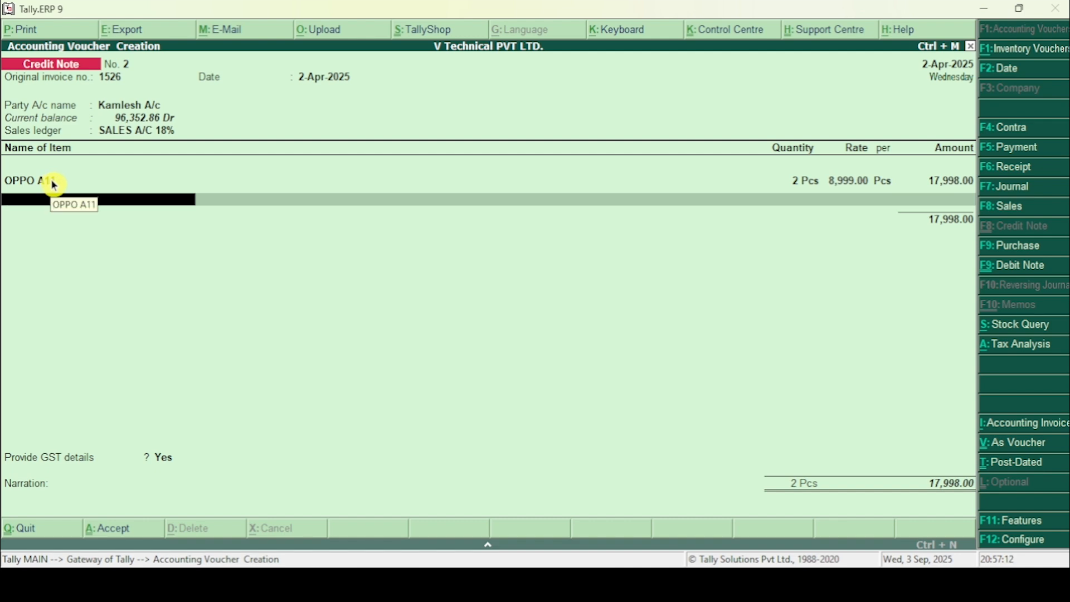
Step: Check the second item in the Word document and add SAMSUNG GALAXY S24 with quantity 2 Pcs at rate 94,999.00
key(alt+Tab)
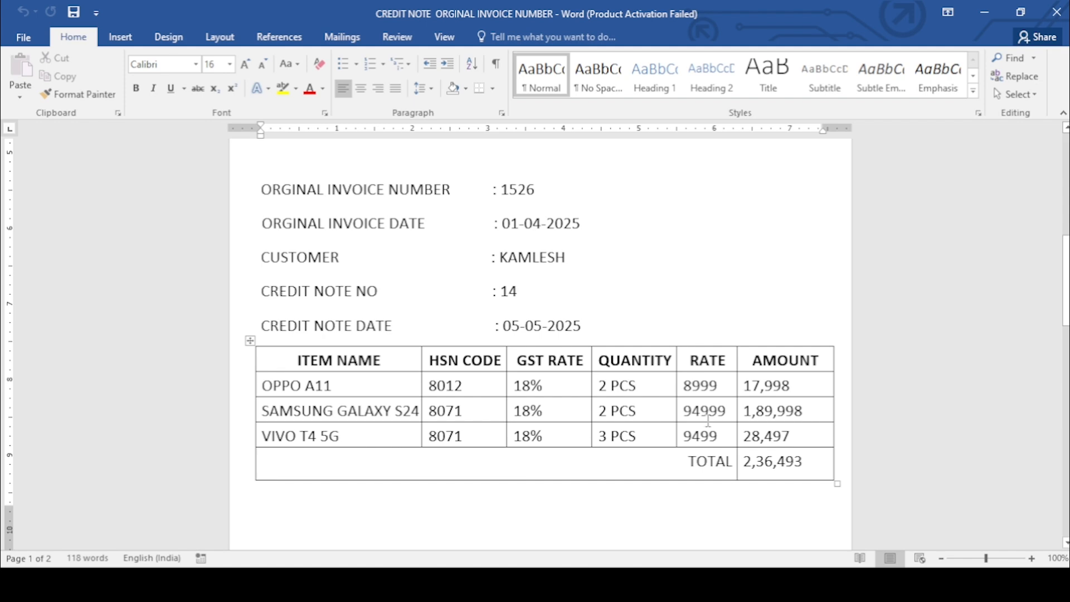
key(alt+Tab)
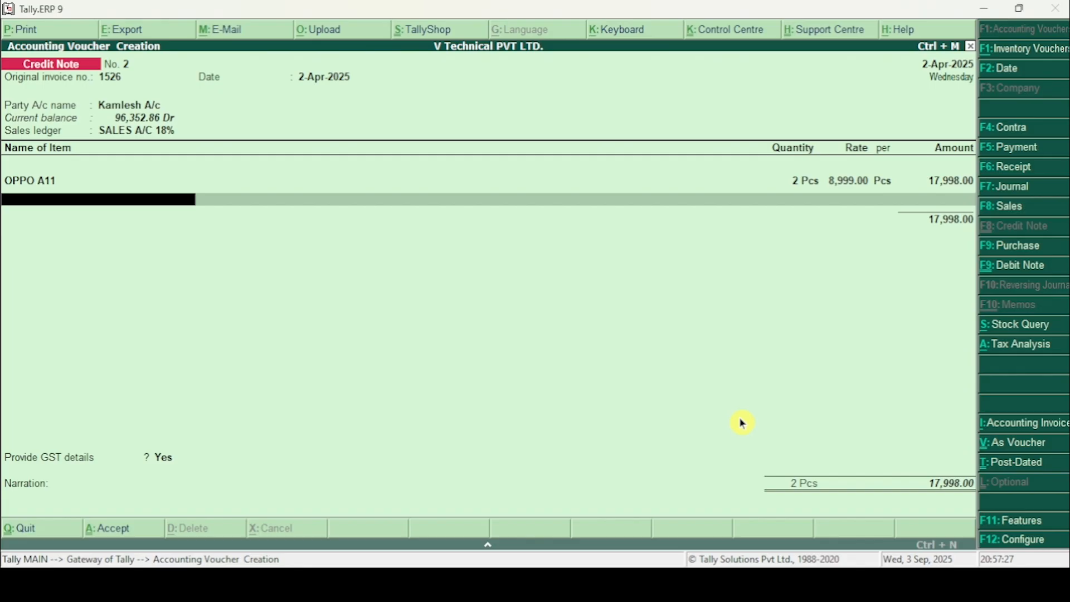
click(158, 206)
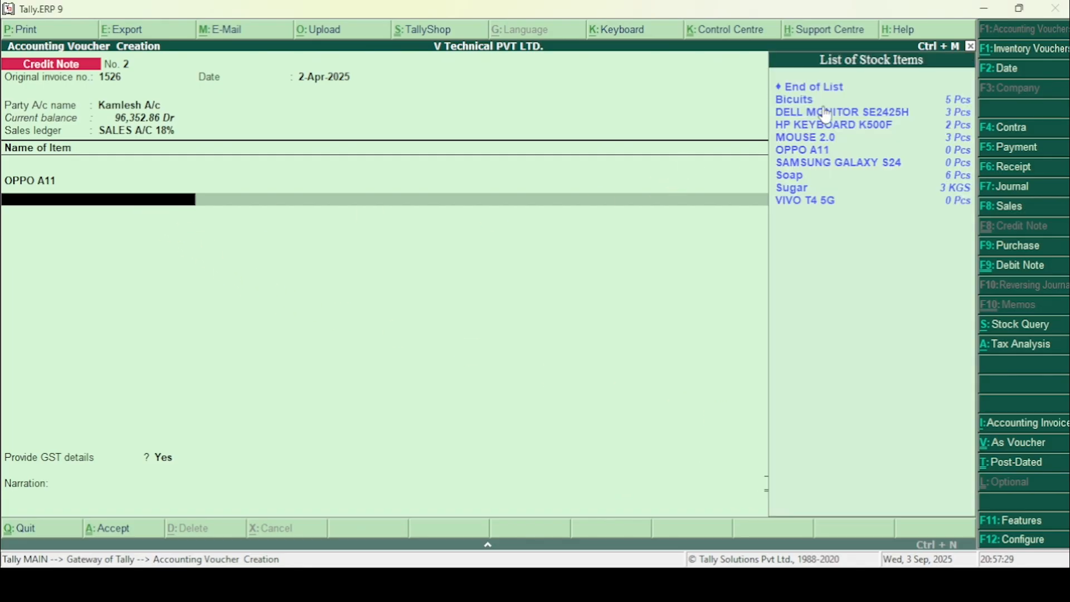
key(Down)
key(Down)
key(Down)
key(Down)
key(Down)
key(Down)
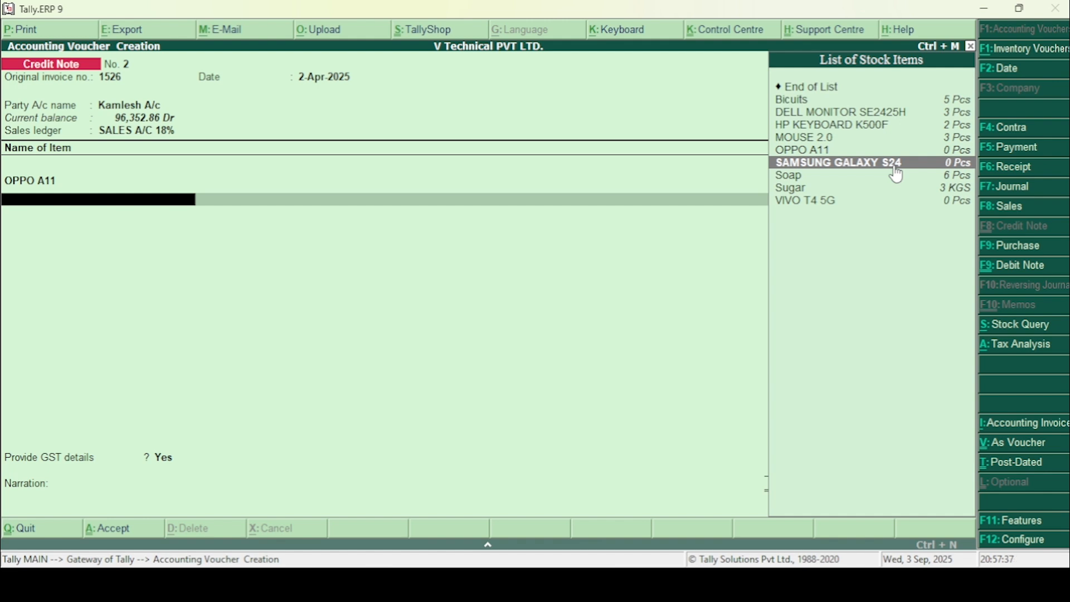
key(Return)
text(2)
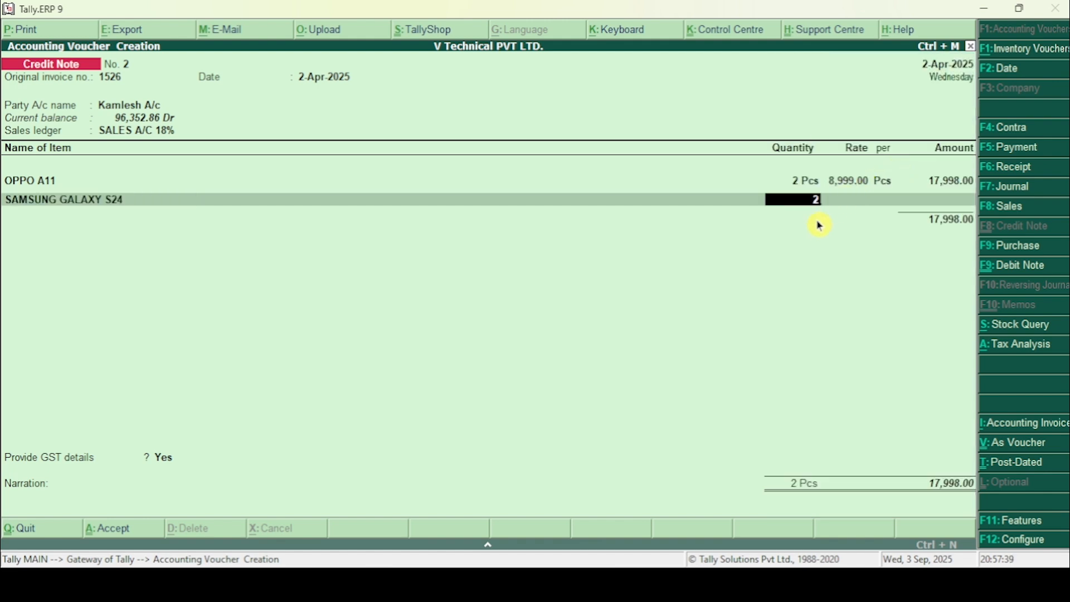
key(Return)
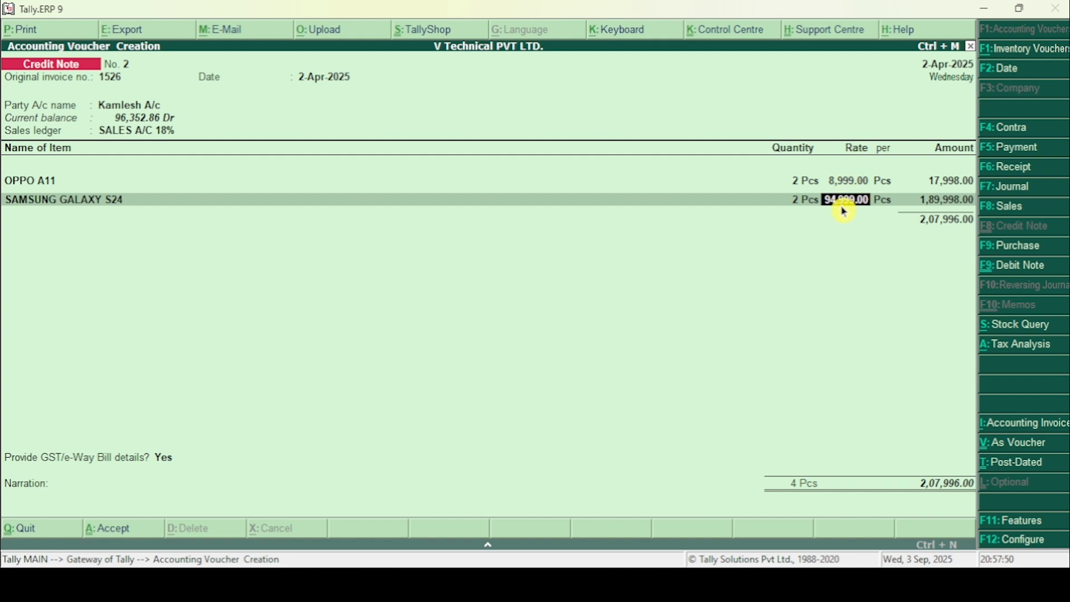
key(Return)
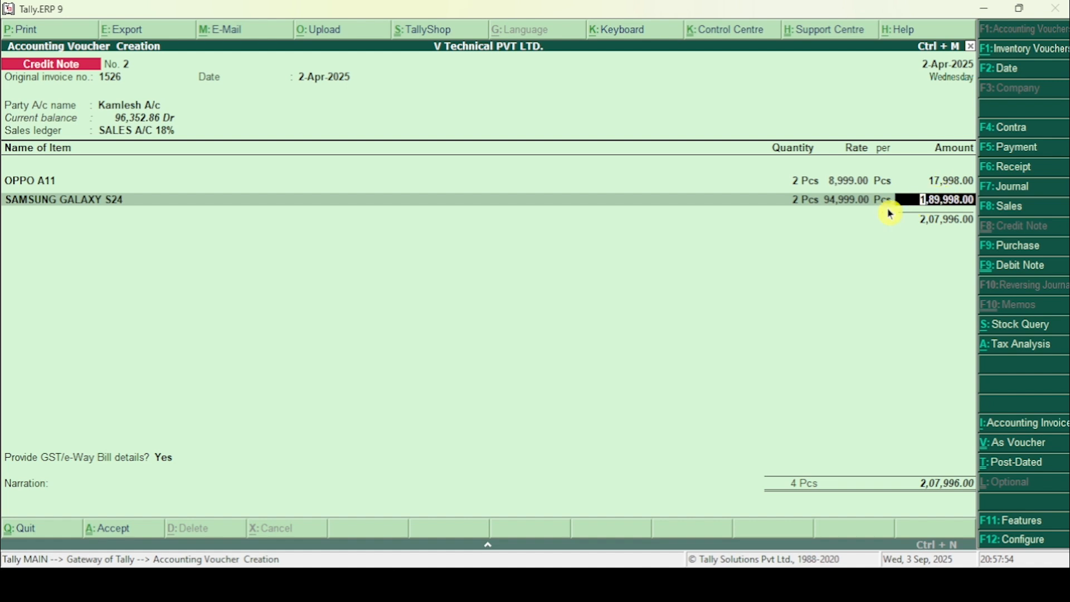
key(Return)
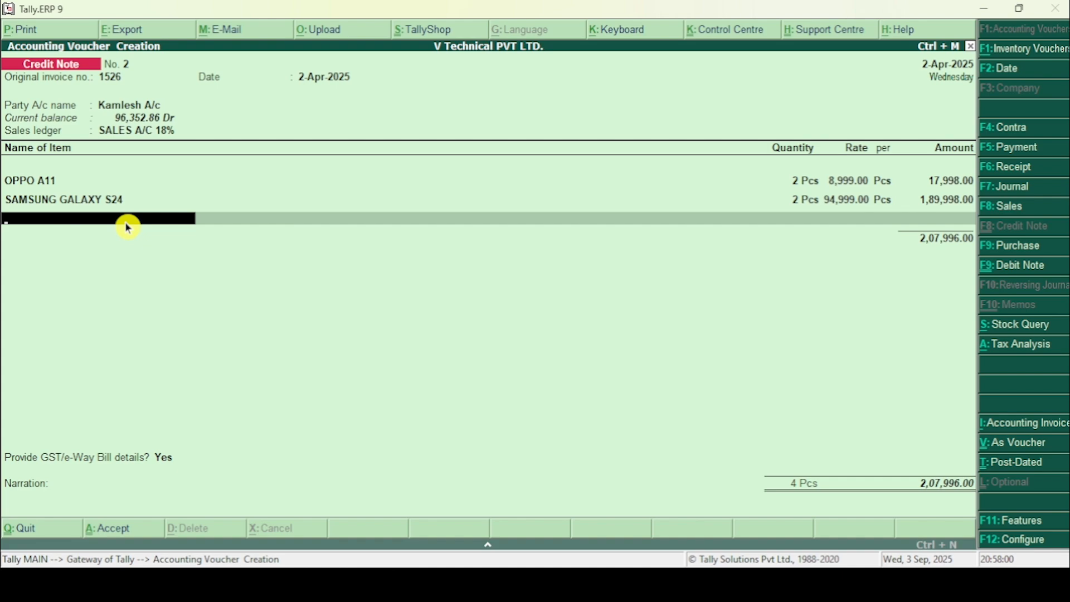
Step: Check the third item in the Word document, add VIVO T4 5G with quantity 3 Pcs at rate 9,499.00, and end the item list
key(alt+Tab)
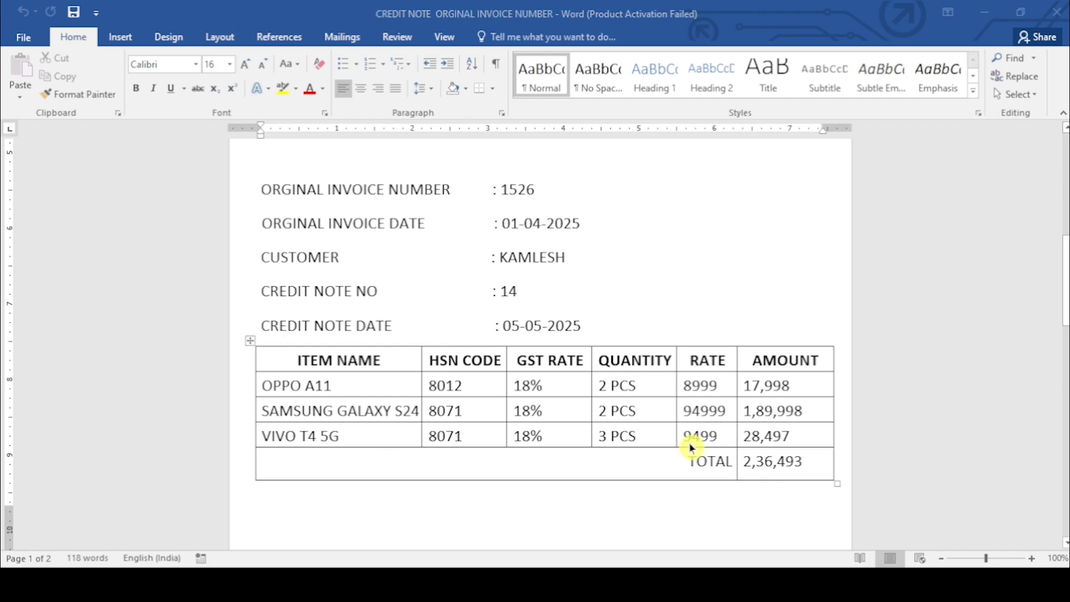
key(alt+Tab)
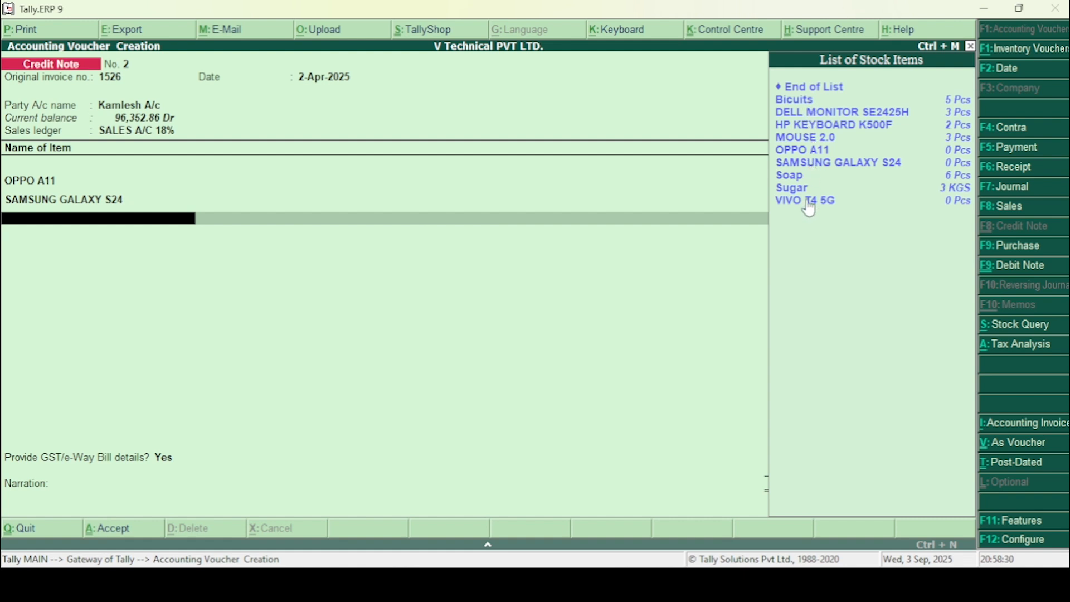
click(809, 218)
click(808, 203)
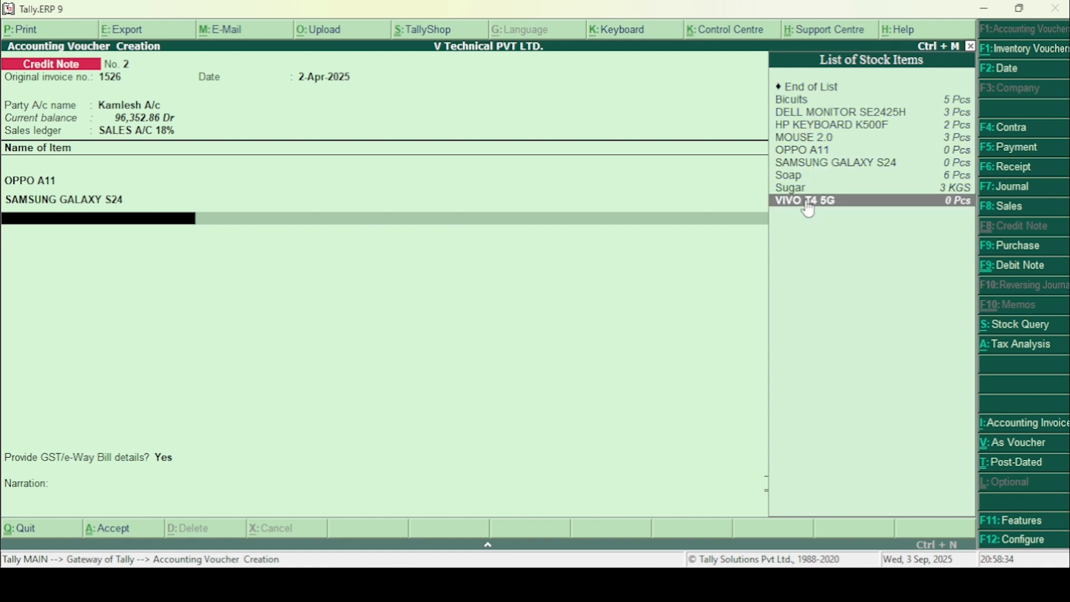
click(807, 204)
text(3)
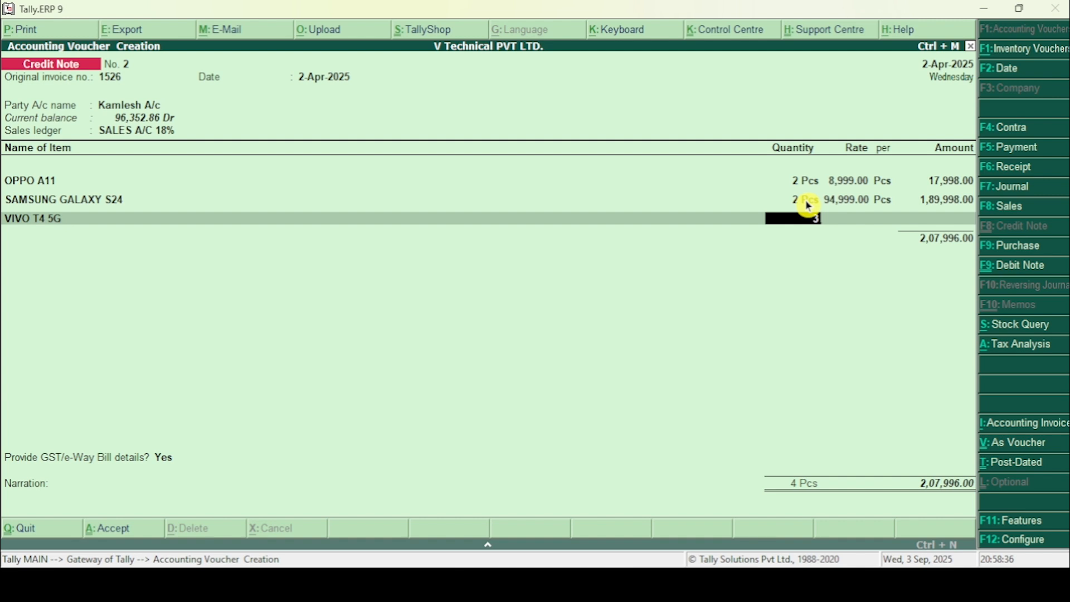
key(Return)
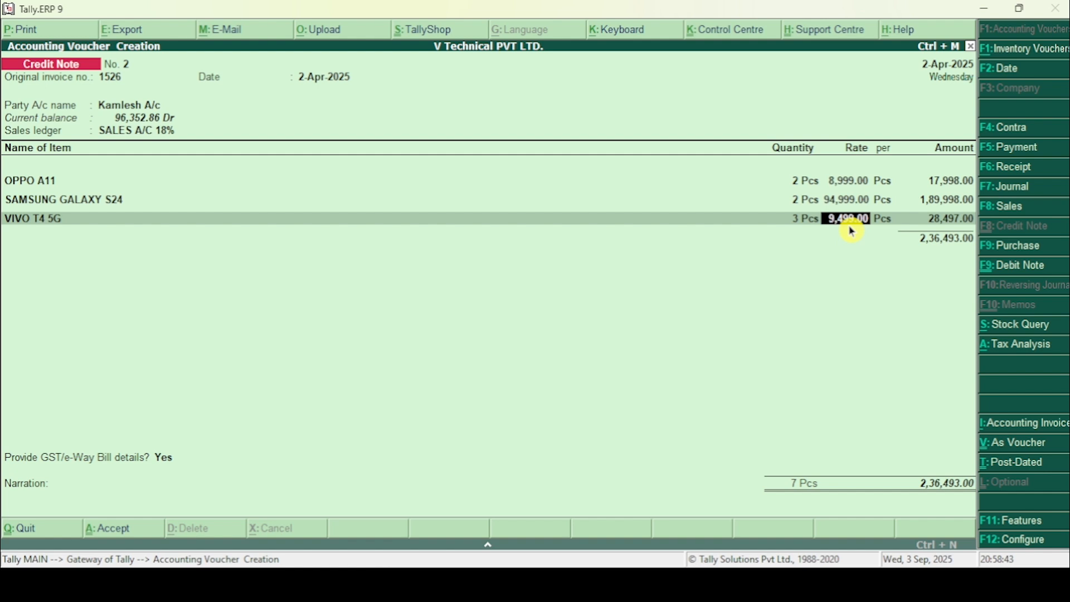
key(Return)
key(Return)
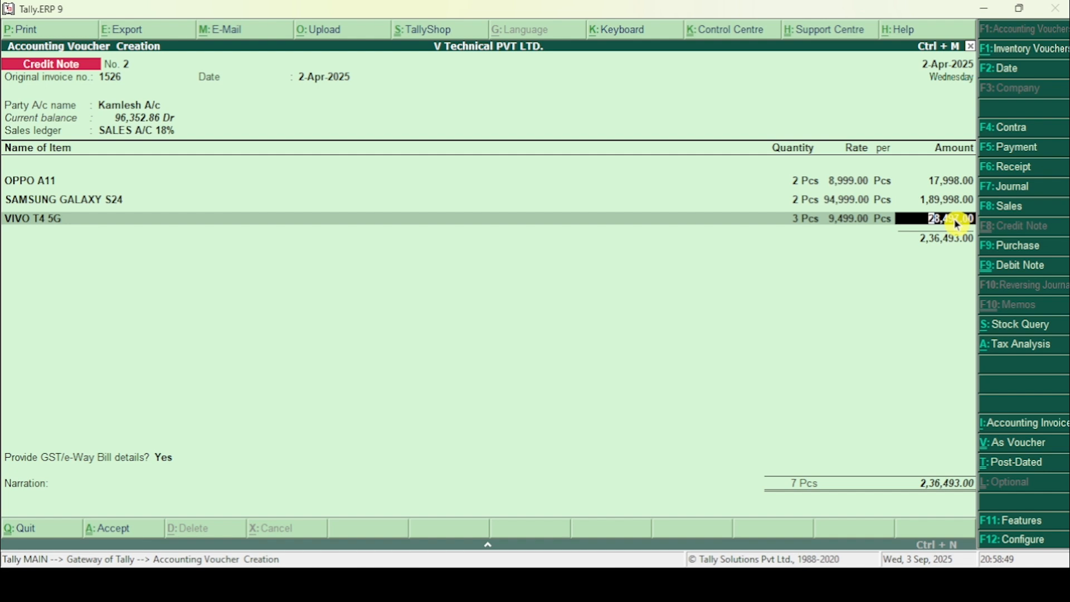
key(Return)
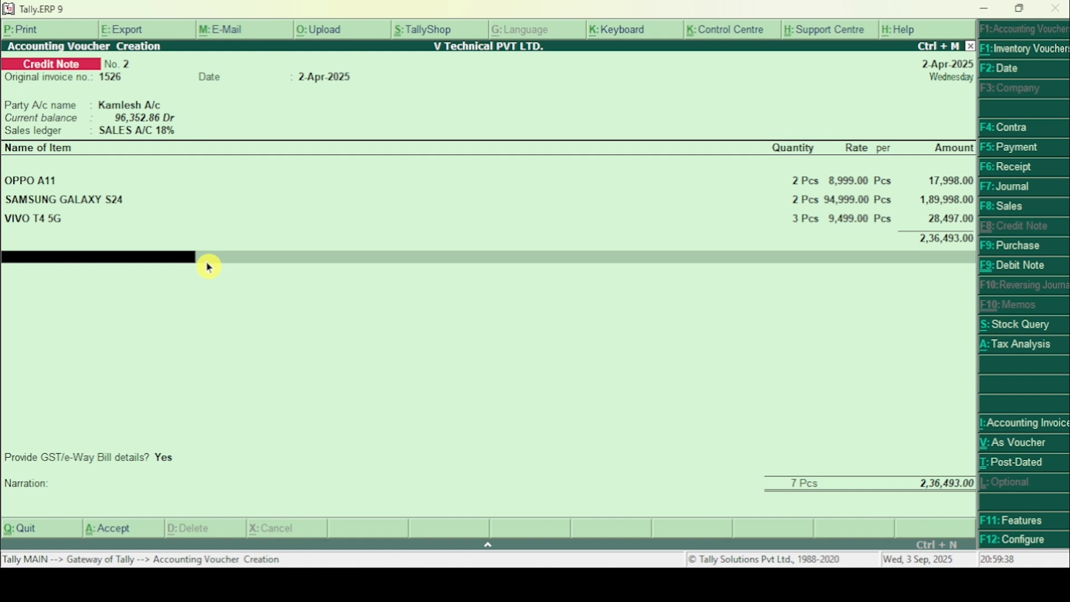
text(Cg)
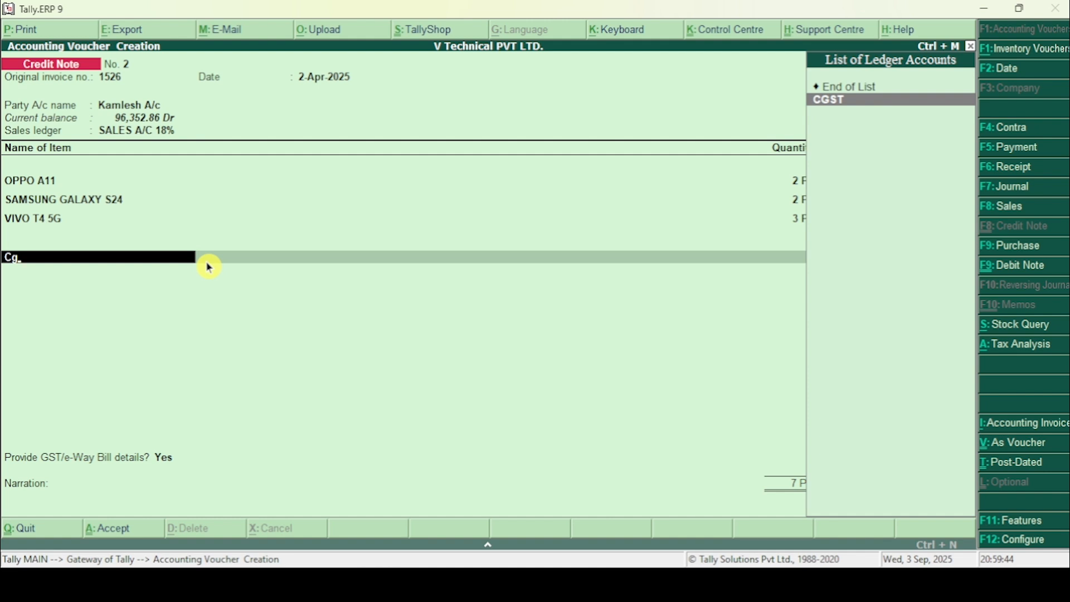
key(Return)
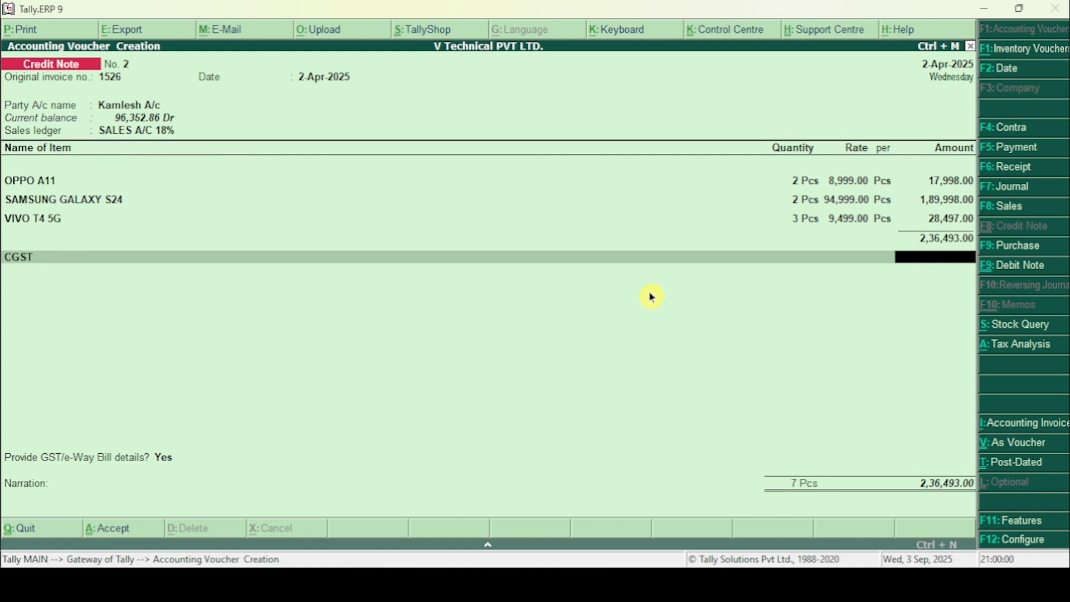
key(BackSpace)
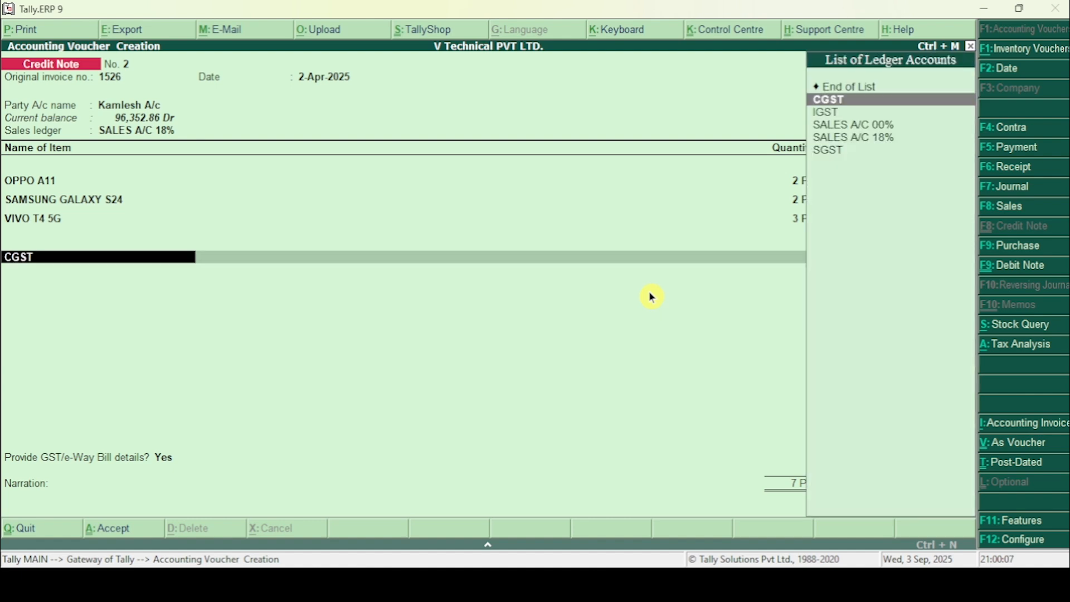
key(Delete)
key(Delete)
key(Delete)
key(Delete)
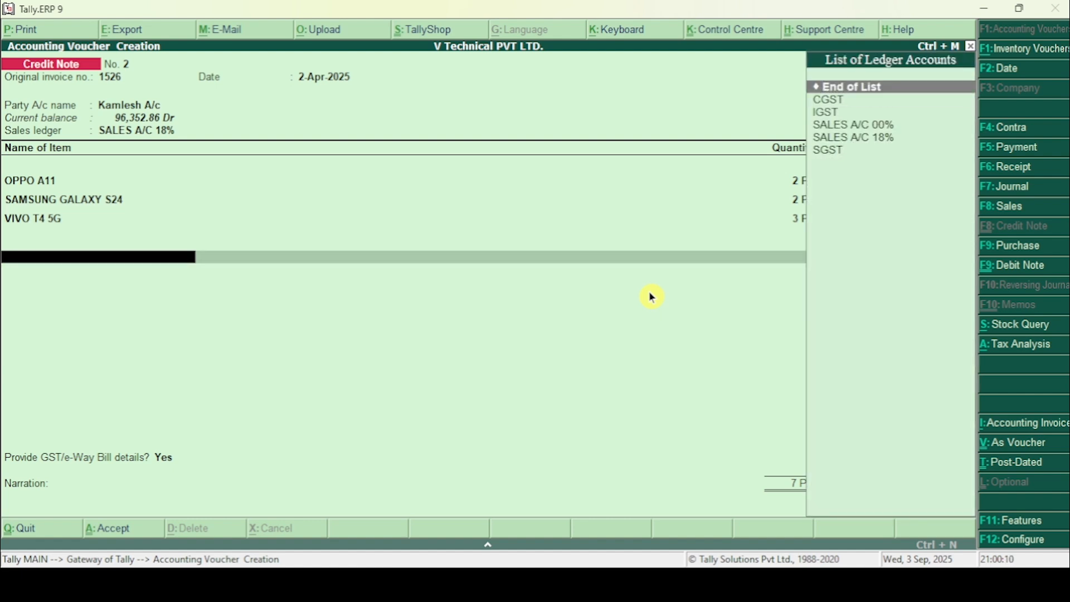
Step: Add the IGST ledger below the returned items and end the ledger list
click(830, 118)
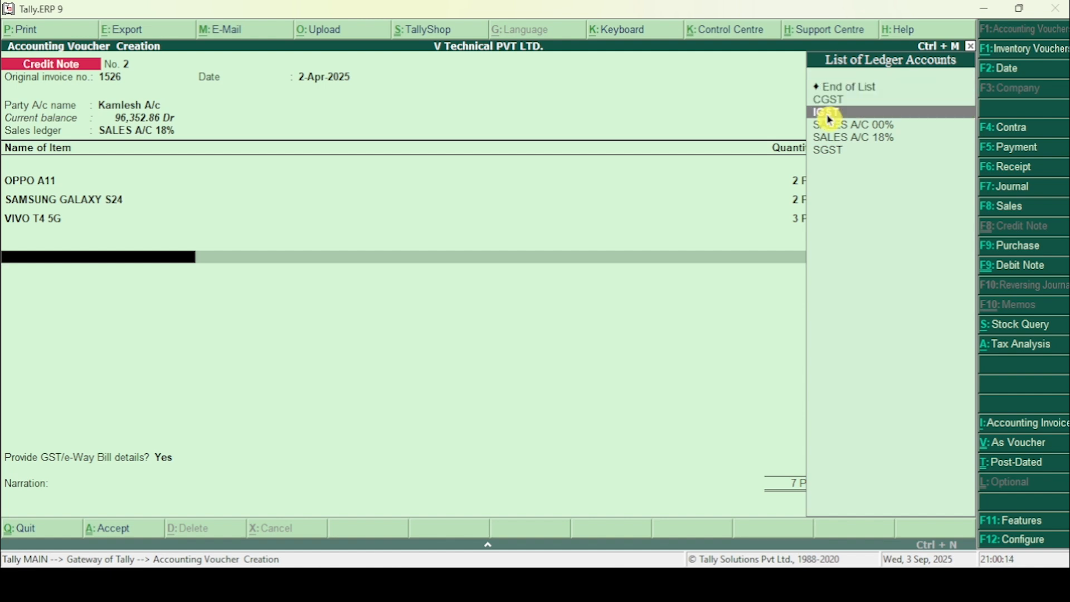
click(830, 119)
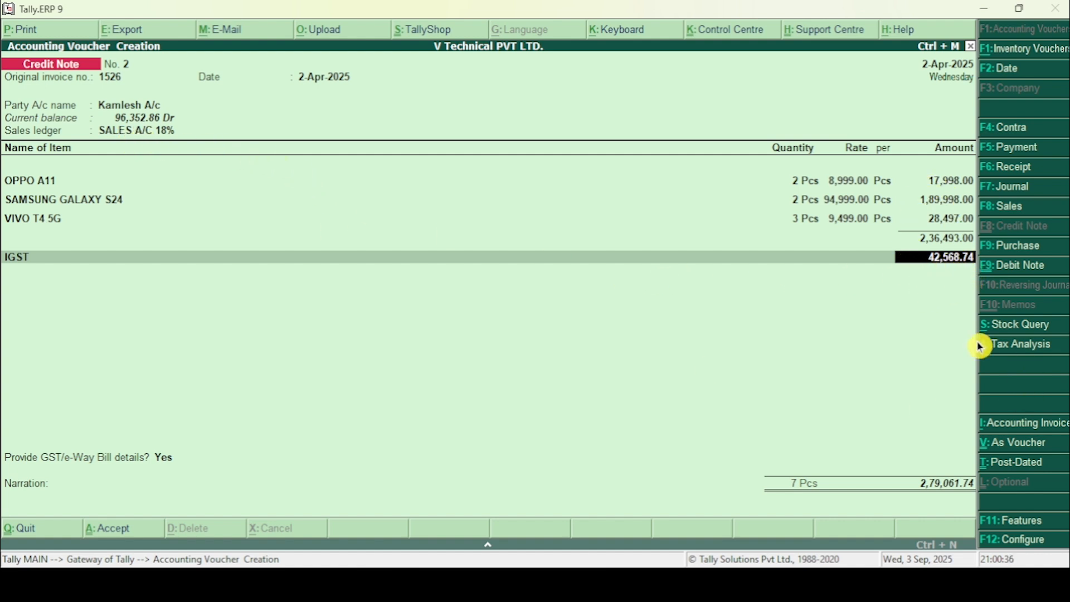
key(Return)
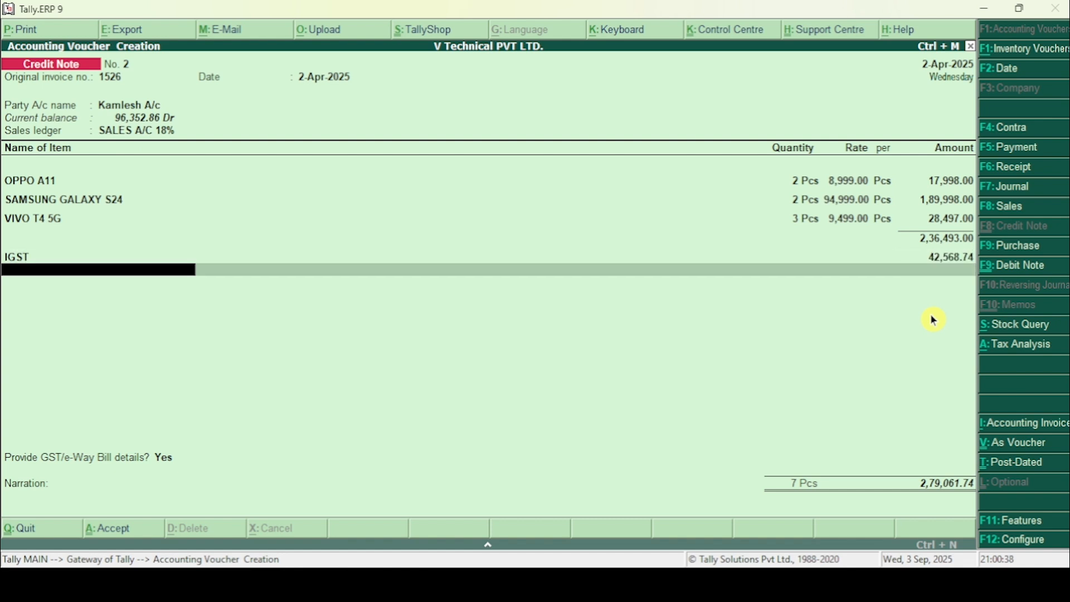
key(Return)
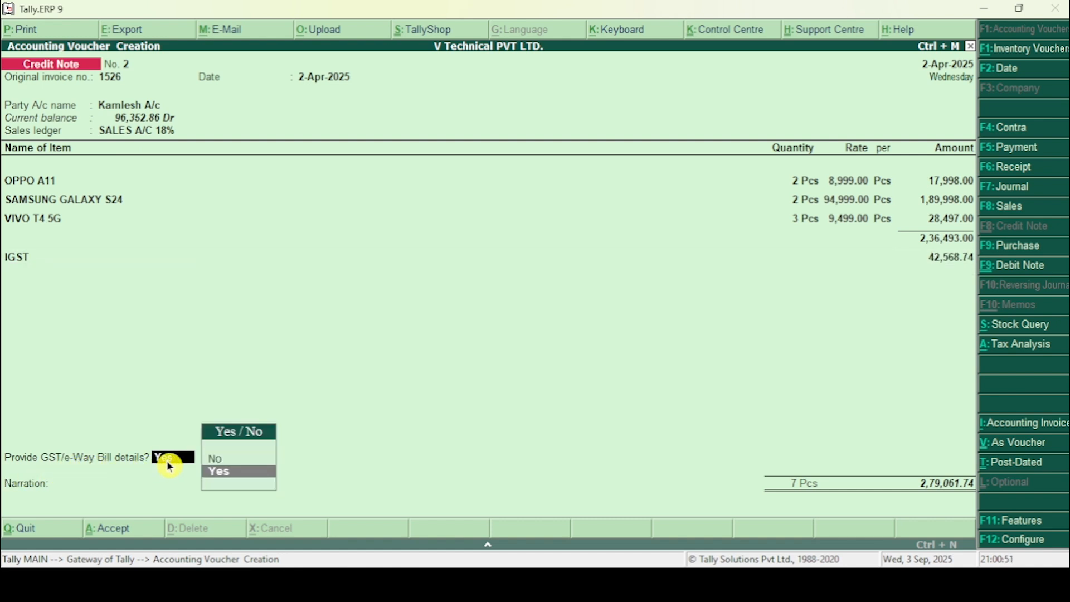
Step: Choose to provide GST/e-Way Bill details and set the reason for issuing the note to 01-Sales Return
key(Return)
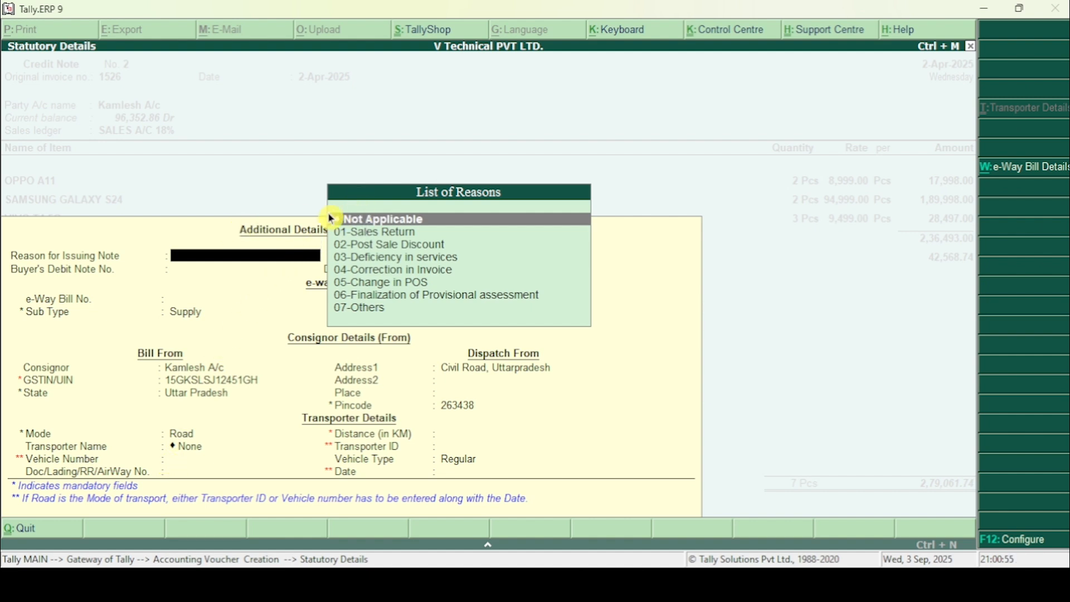
click(354, 233)
click(354, 233)
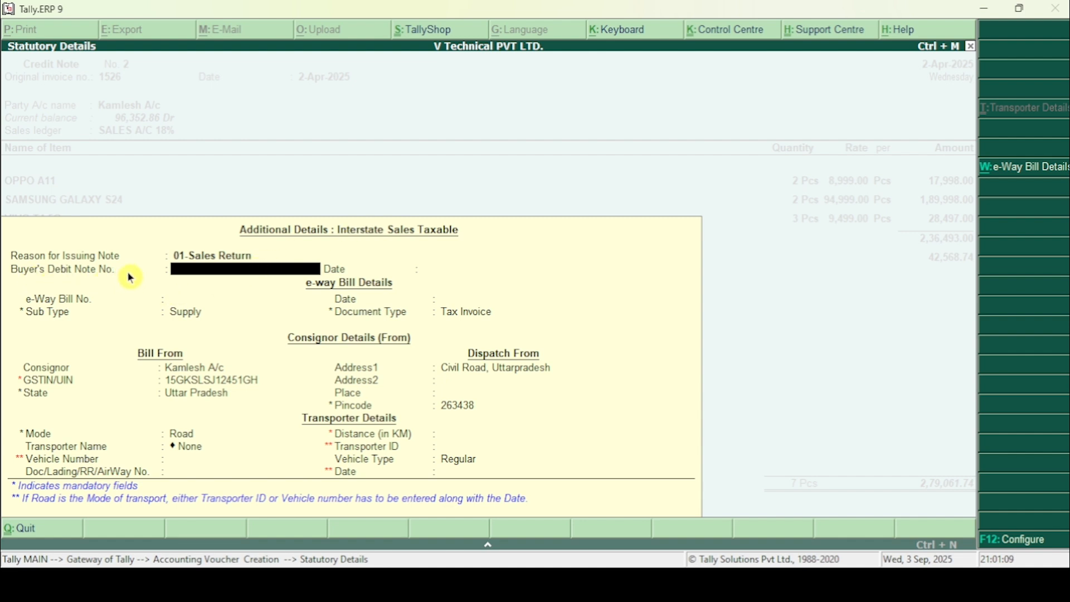
Step: Check the credit note number in the Word document and enter buyer's debit note number 14 dated 1-Apr-2025
key(alt+Tab)
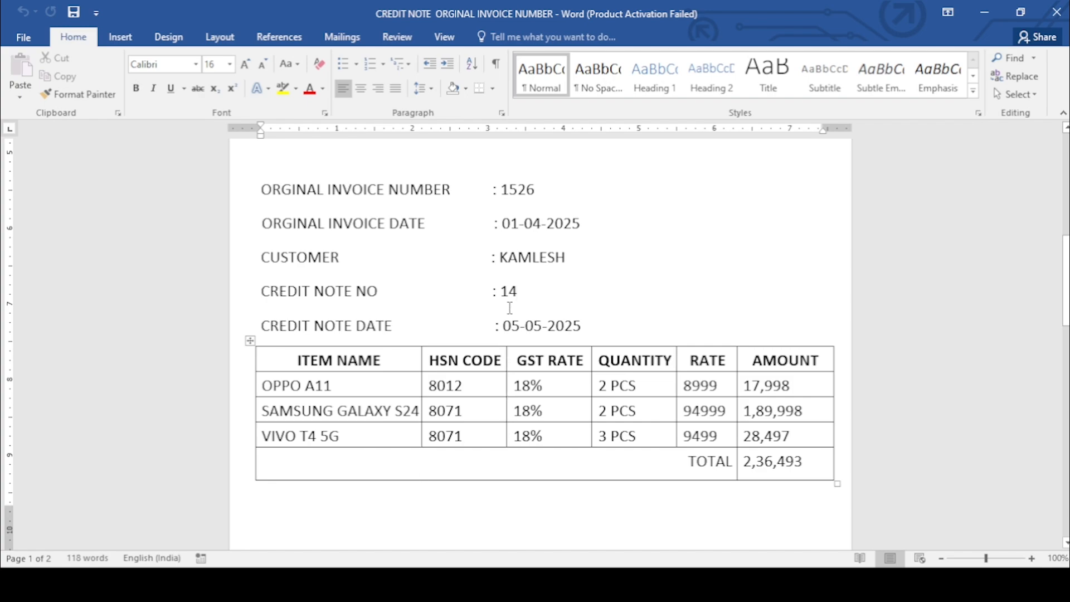
key(alt+Tab)
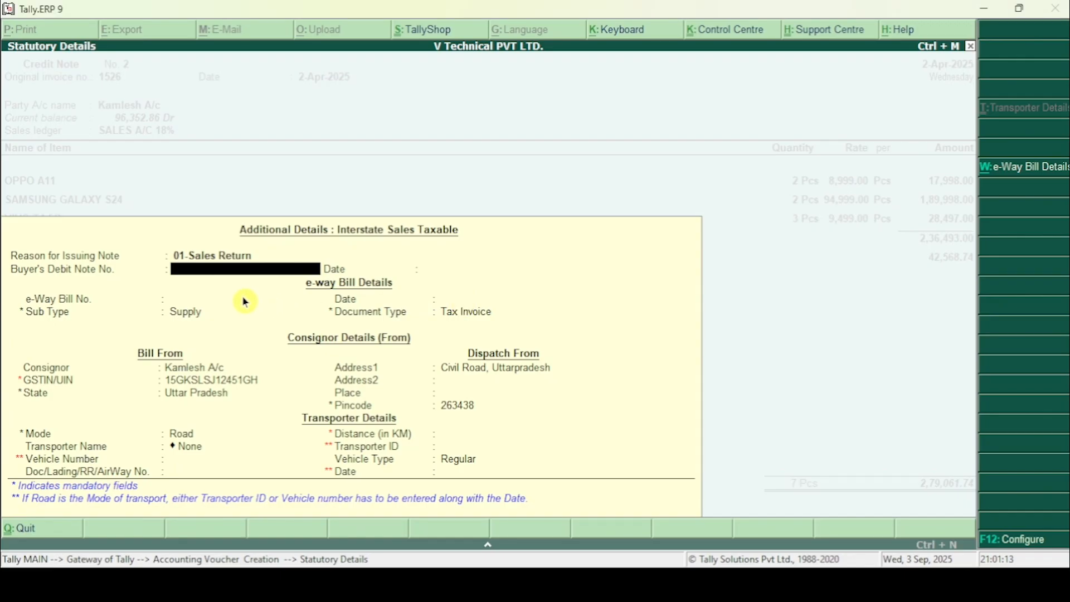
text(14)
key(Return)
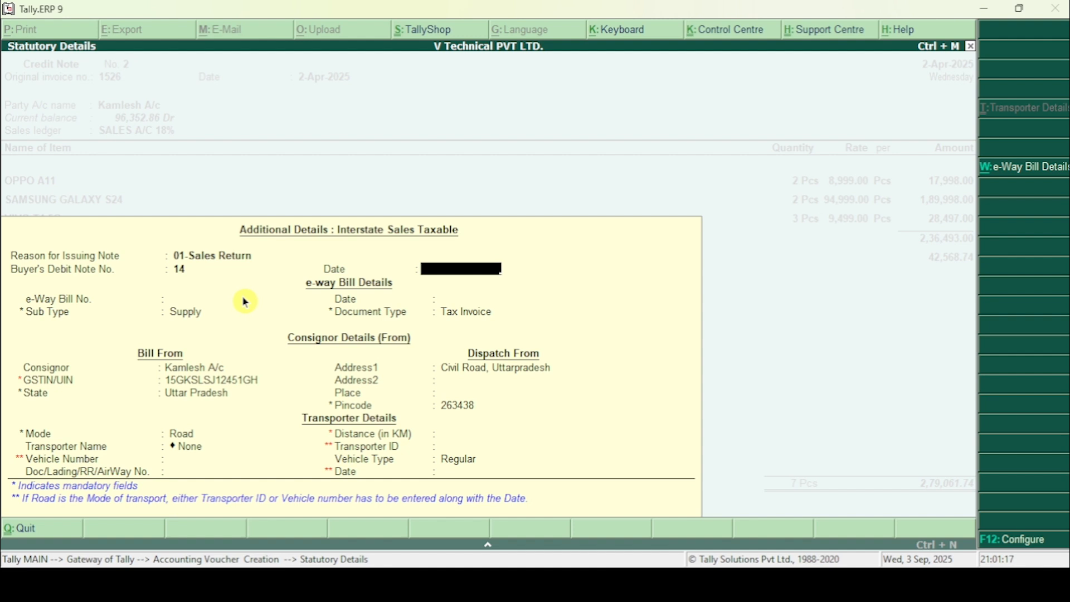
text(1-04-2025)
key(Return)
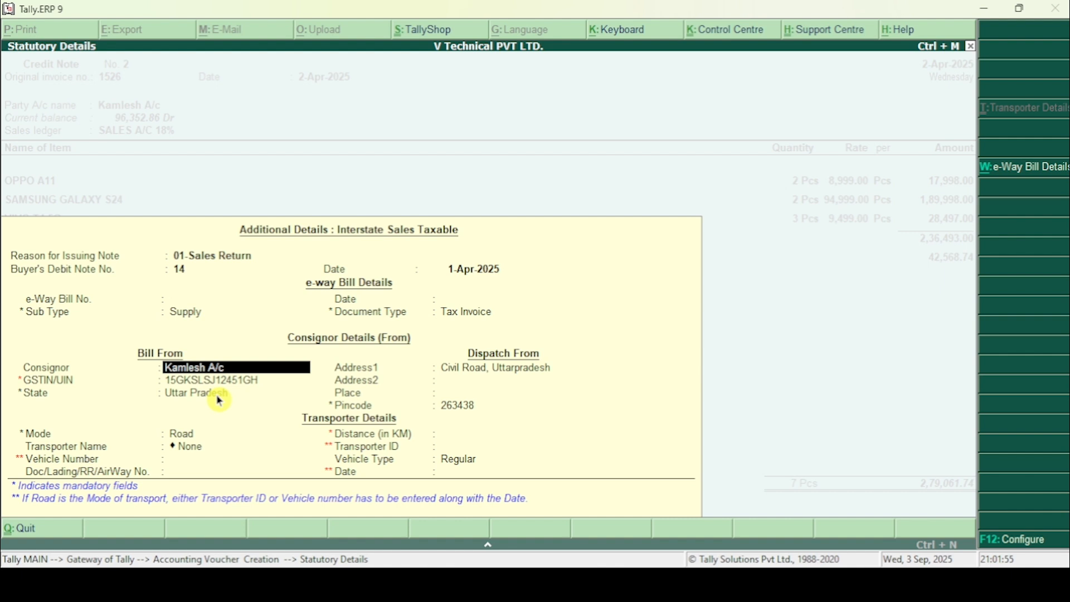
Step: Accept the prefilled consignor, dispatch and transporter details unchanged and finish the statutory details
key(Return)
key(Return)
key(Return)
key(Return)
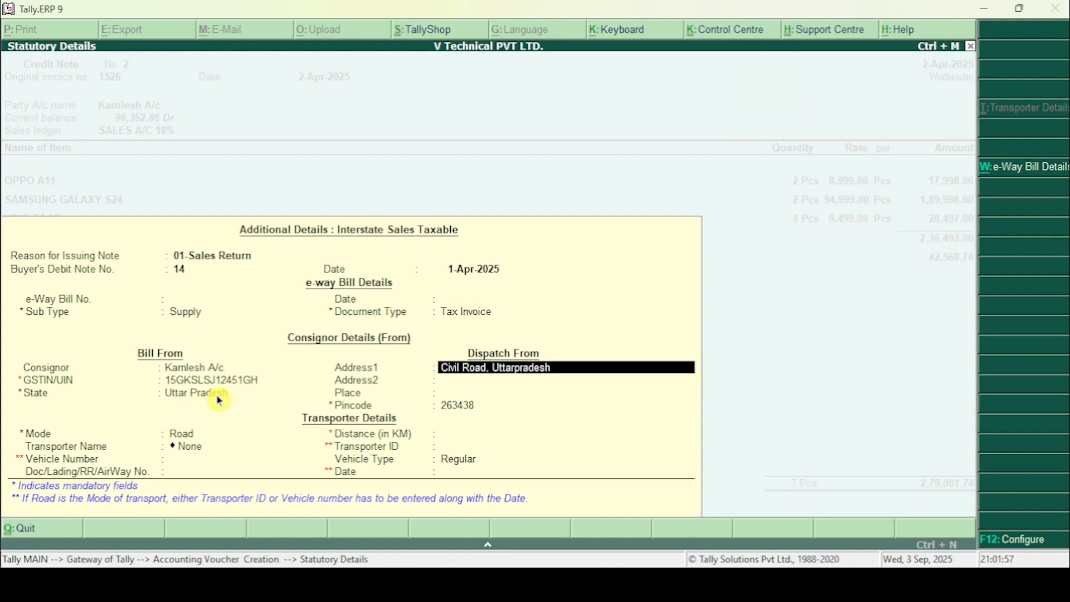
key(Return)
key(Return)
key(Return)
key(Return)
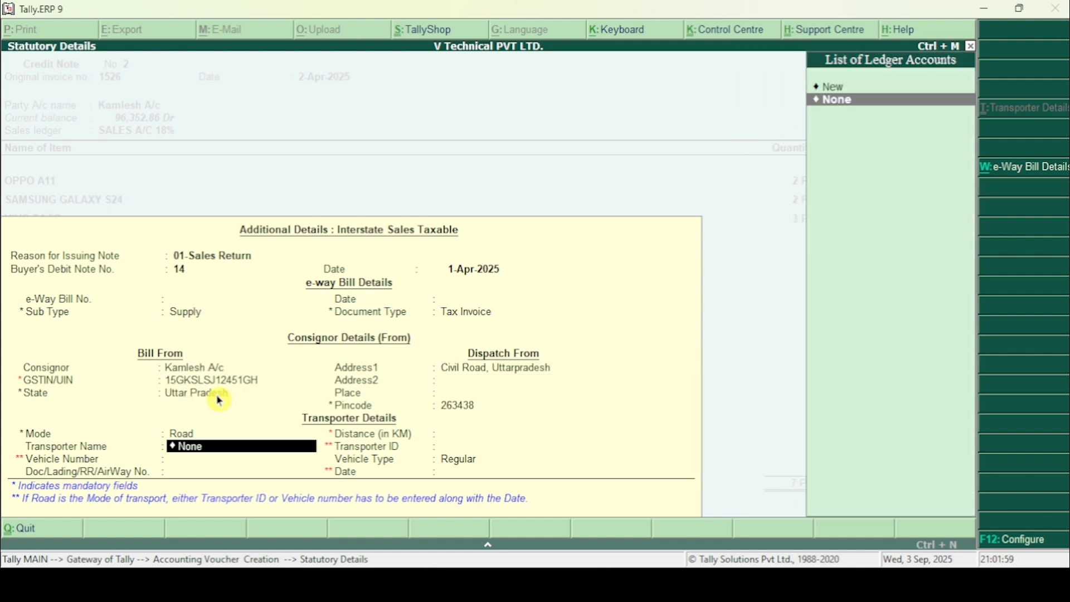
key(Return)
key(Return)
key(Return)
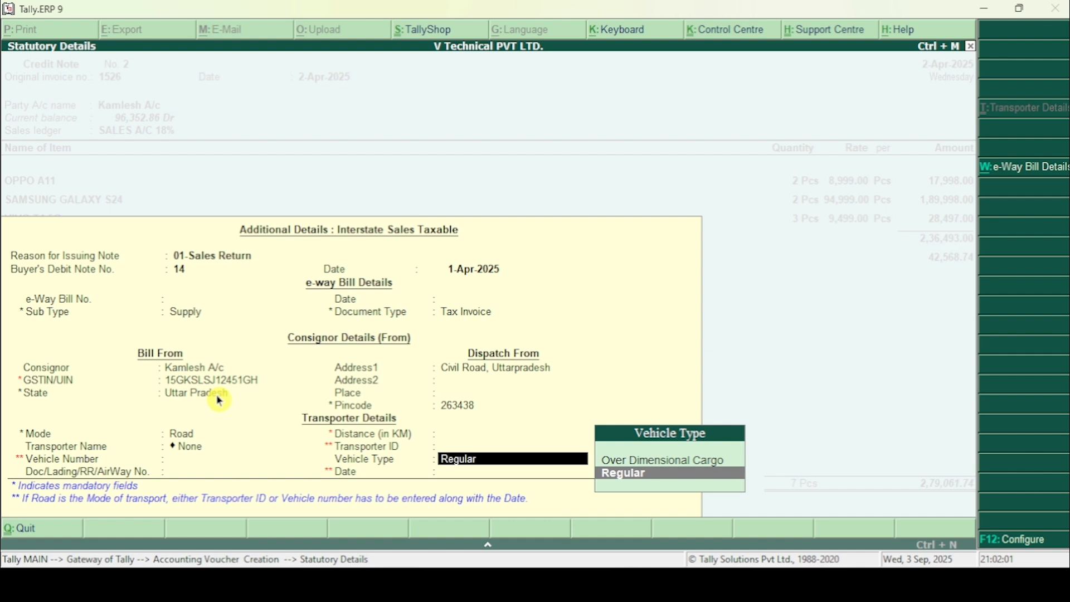
key(Return)
key(Return)
key(Return)
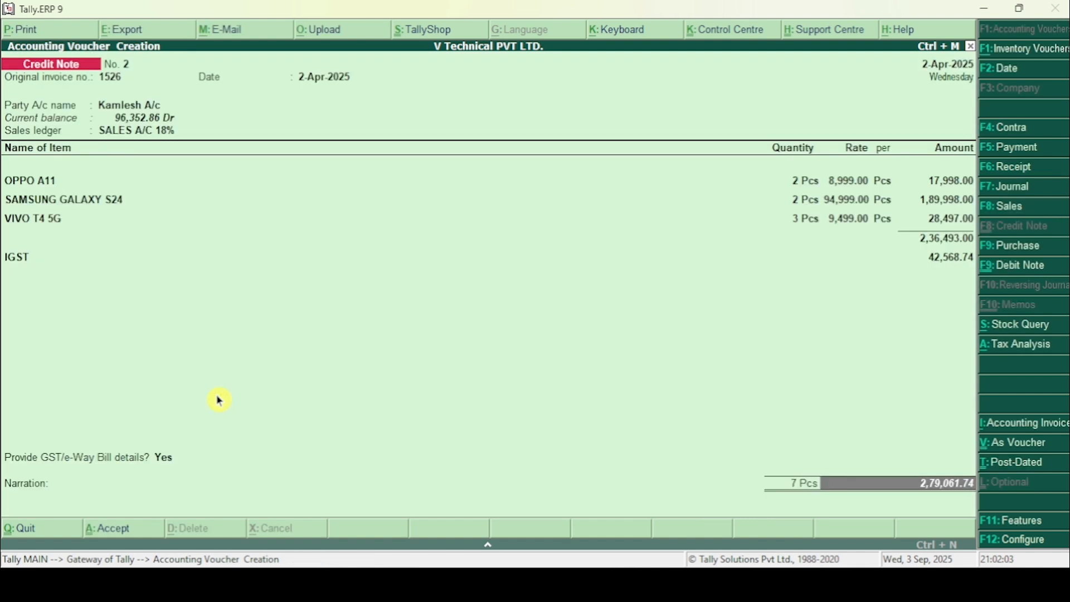
Step: Leave the narration blank and save the credit note for original invoice 1526
key(Return)
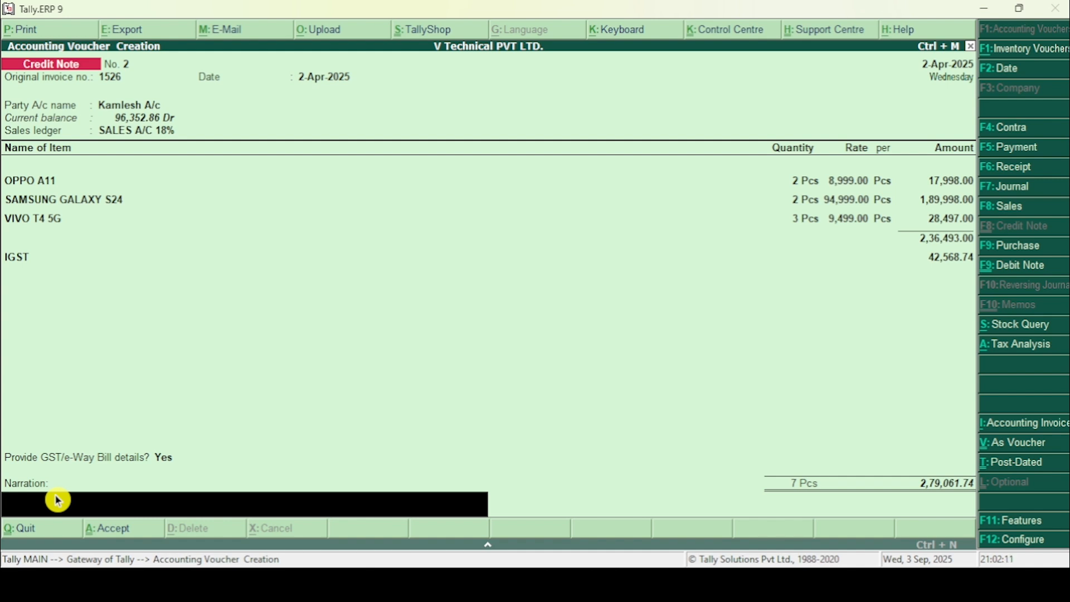
key(Return)
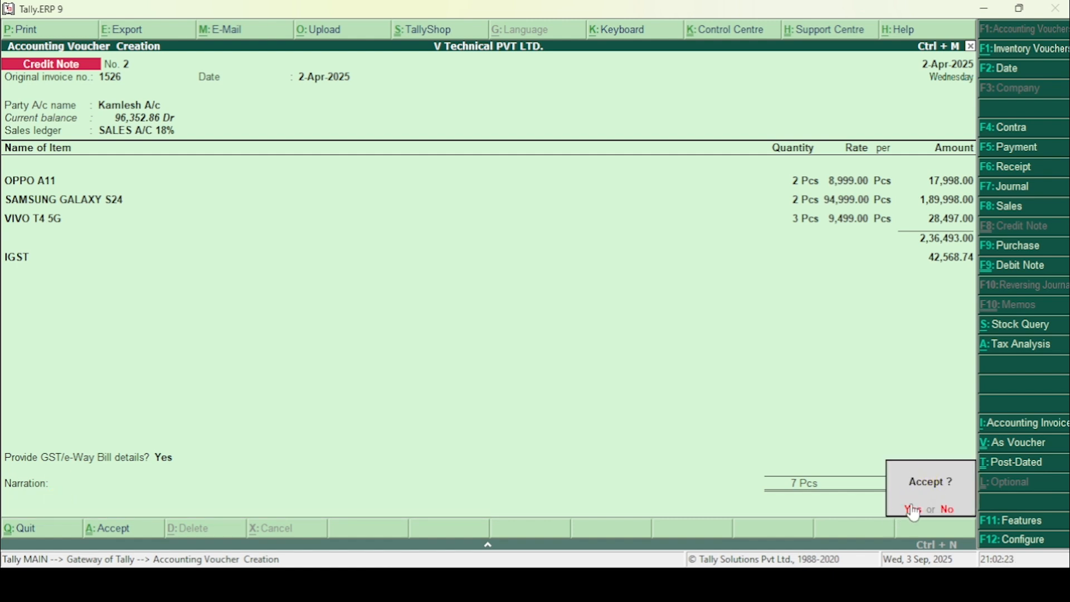
click(913, 510)
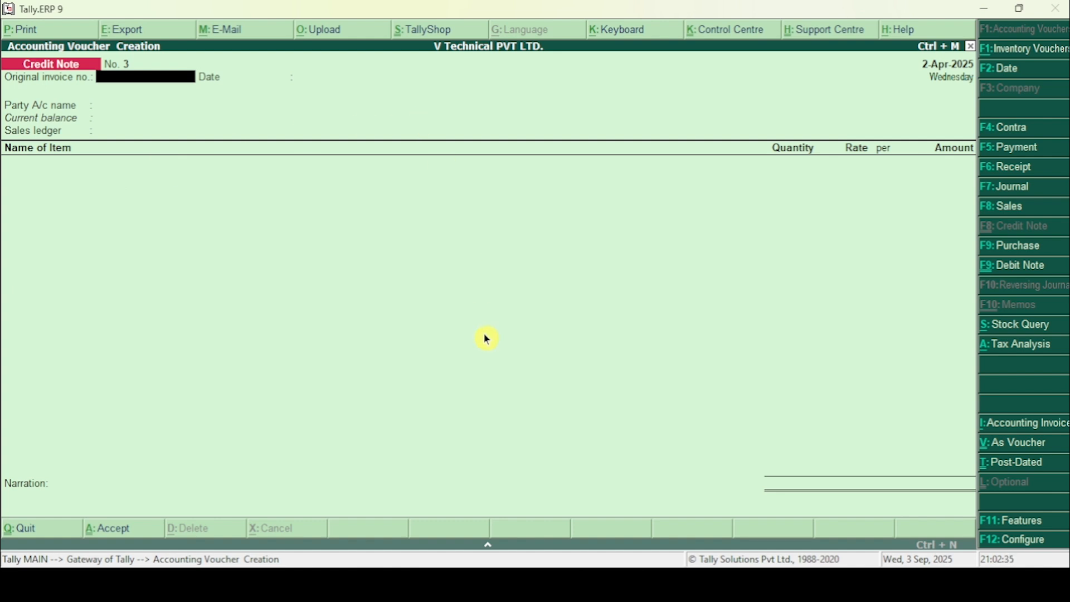
Step: Leave voucher entry and open the Credit Note Register's list of April vouchers
key(Escape)
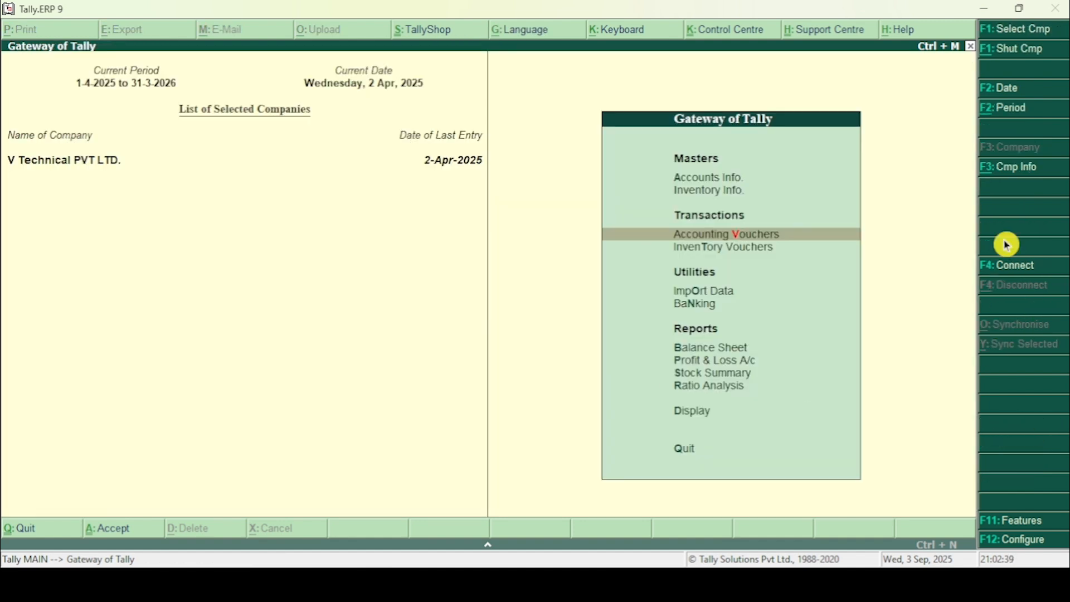
click(680, 422)
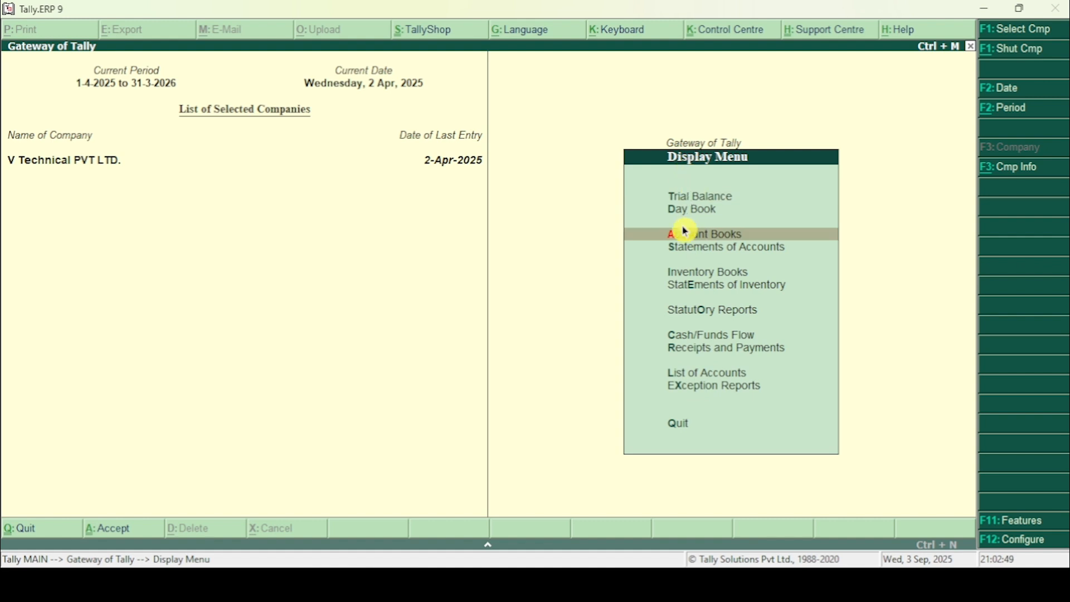
click(734, 240)
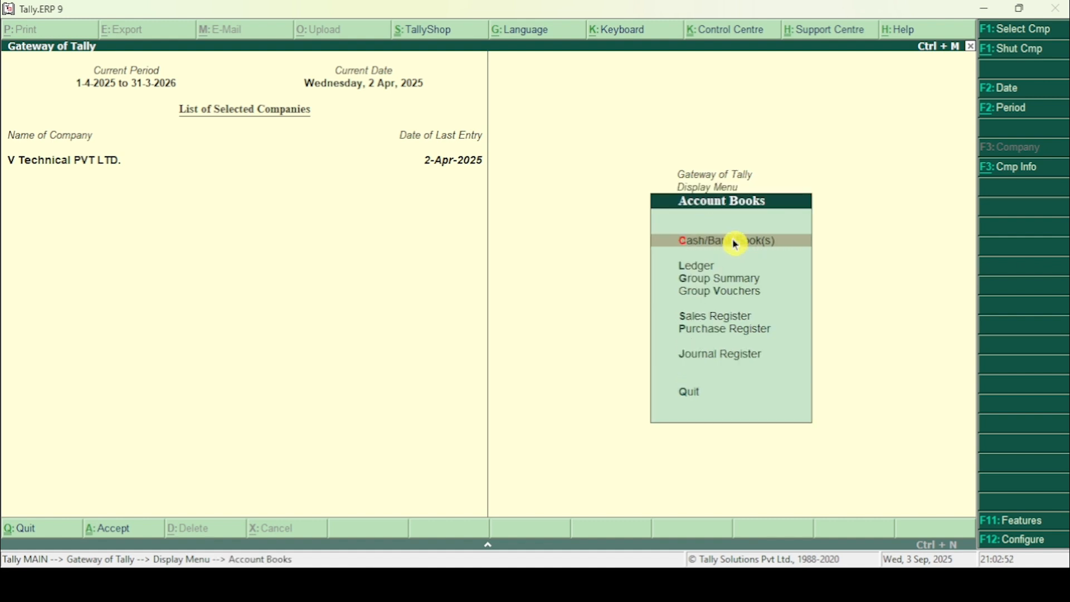
click(706, 362)
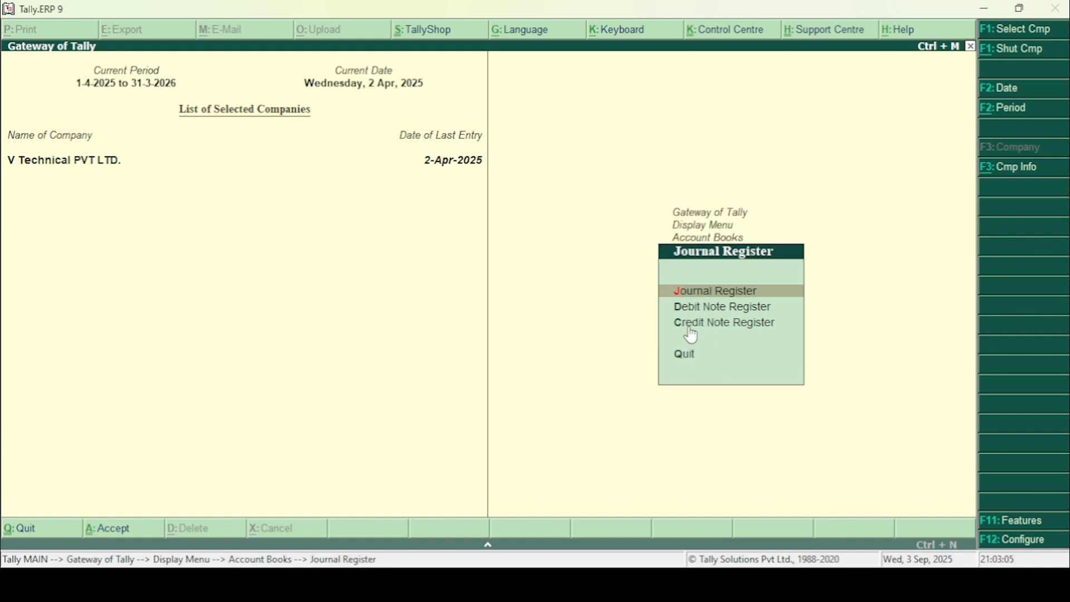
click(772, 332)
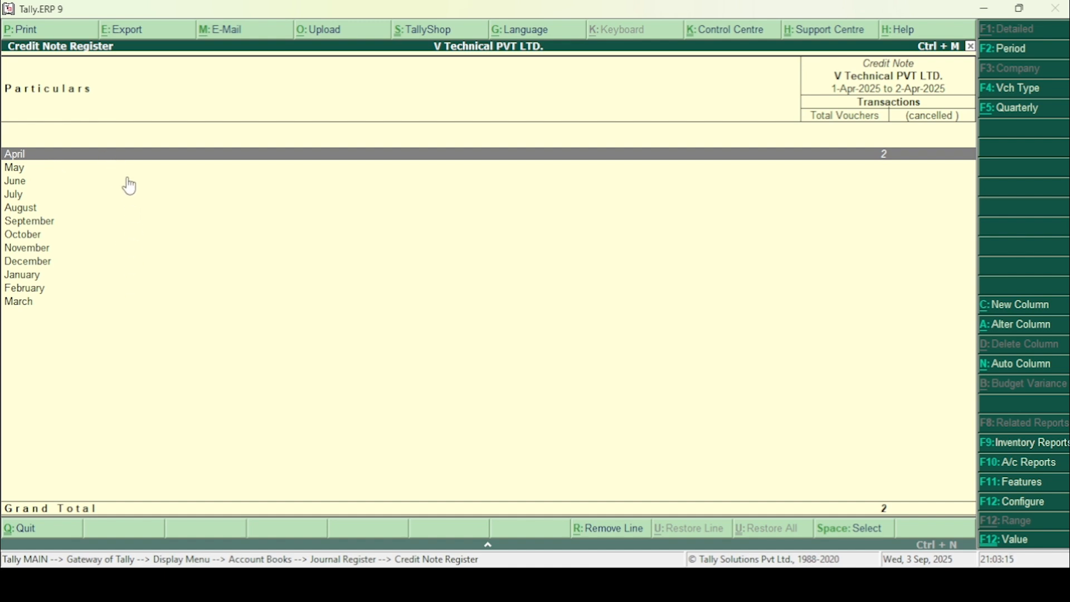
click(198, 155)
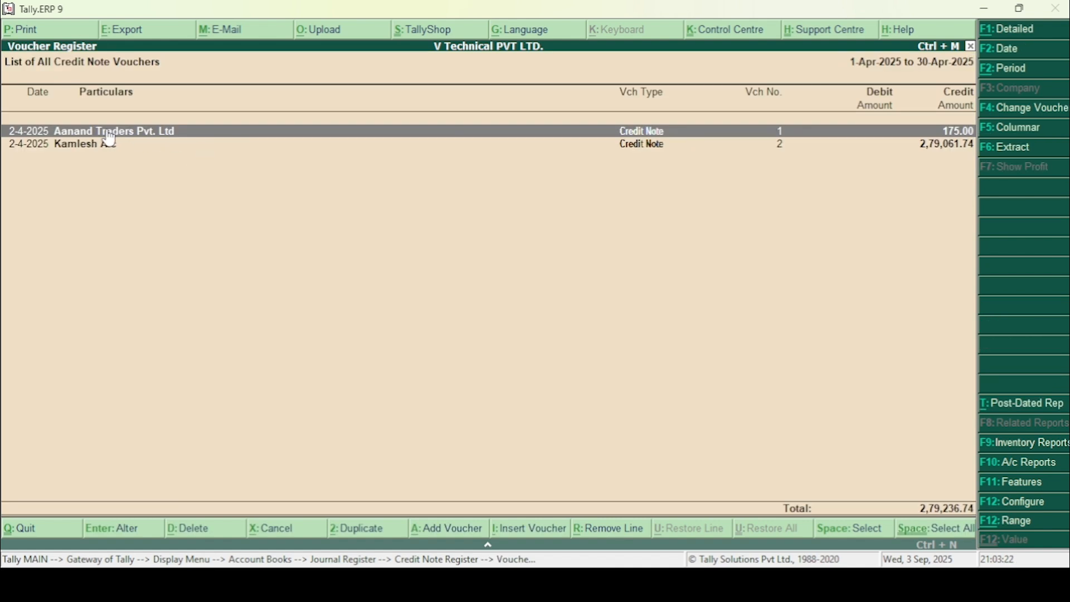
Step: Review credit note No. 1 for Aanand Traders Pvt. Ltd, close it without changes, and open credit note No. 2
click(636, 136)
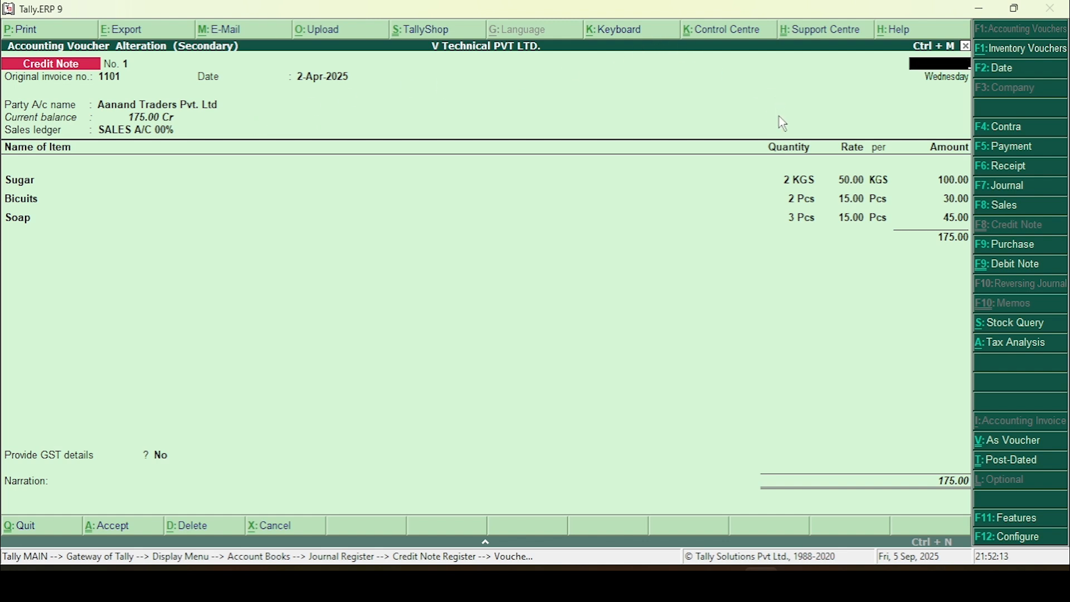
key(Escape)
key(y)
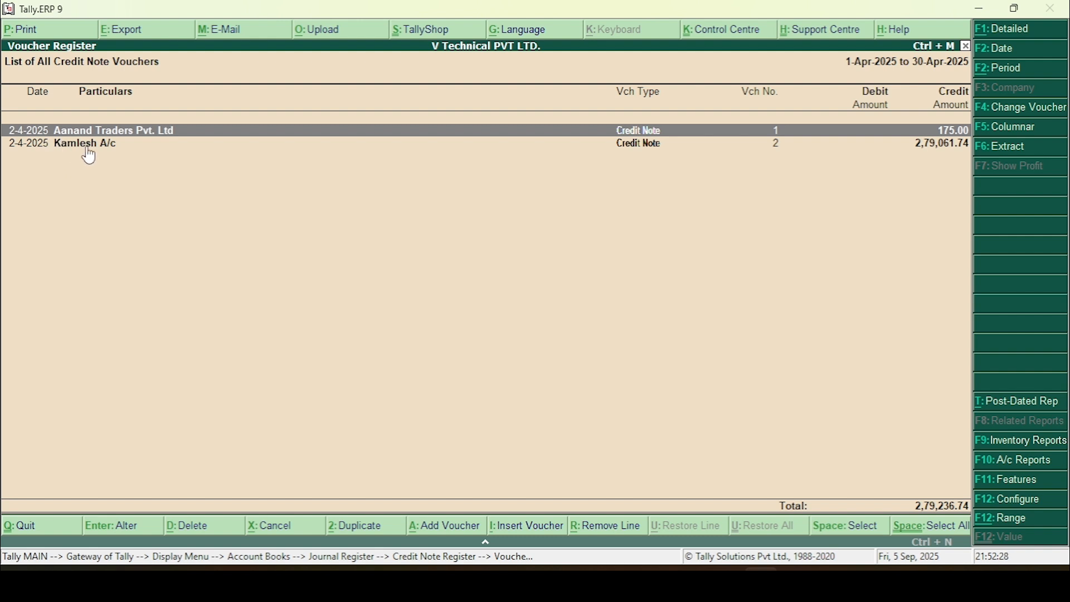
click(88, 149)
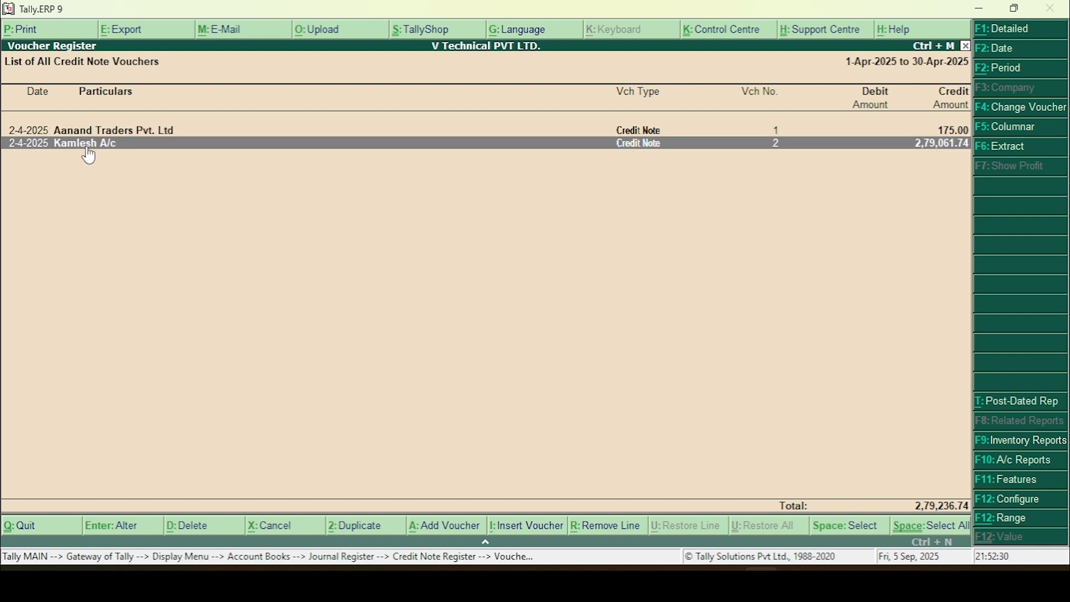
click(85, 144)
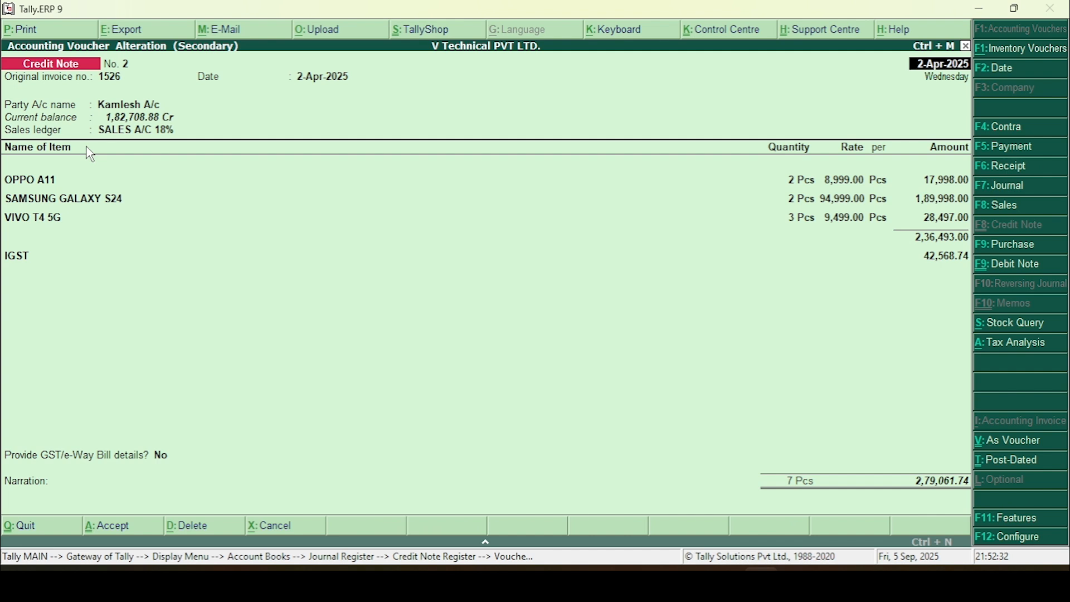